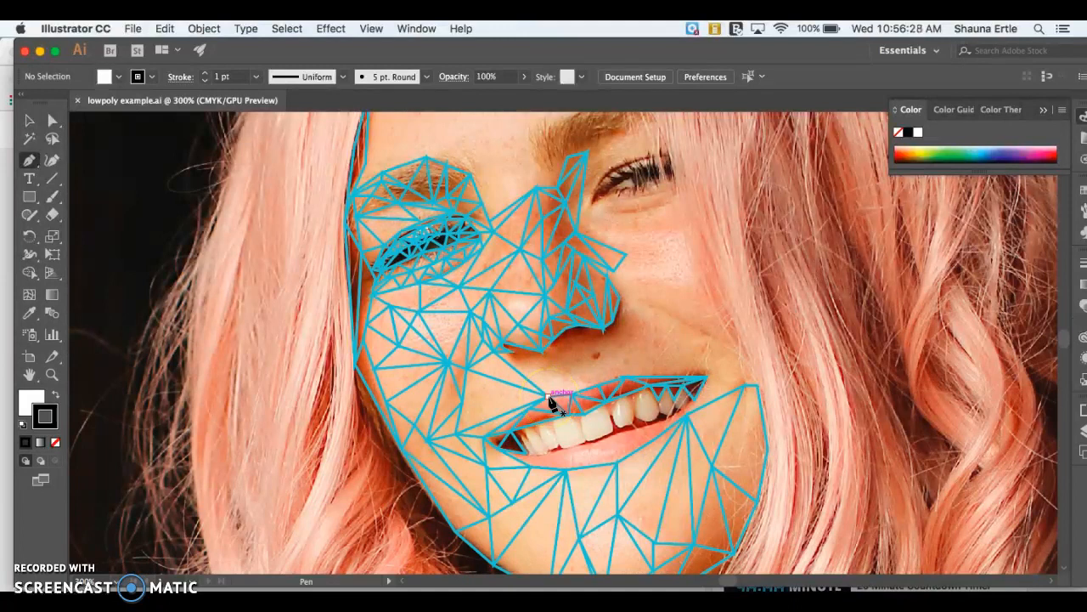
Draw the missing mesh segments along the top edge of the upper lip with the Pen tool
click(550, 398)
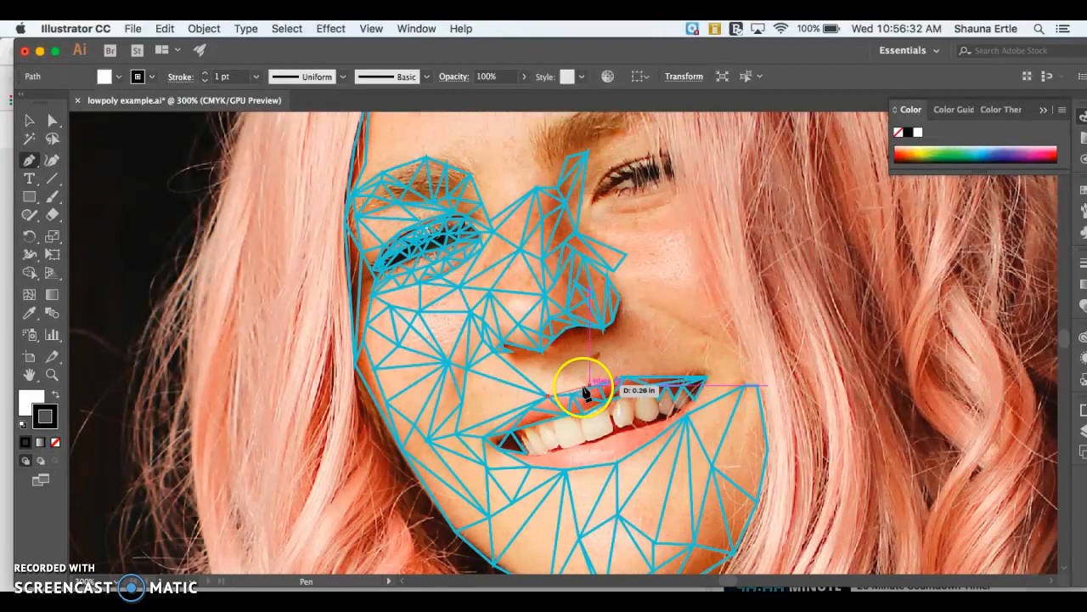
click(572, 397)
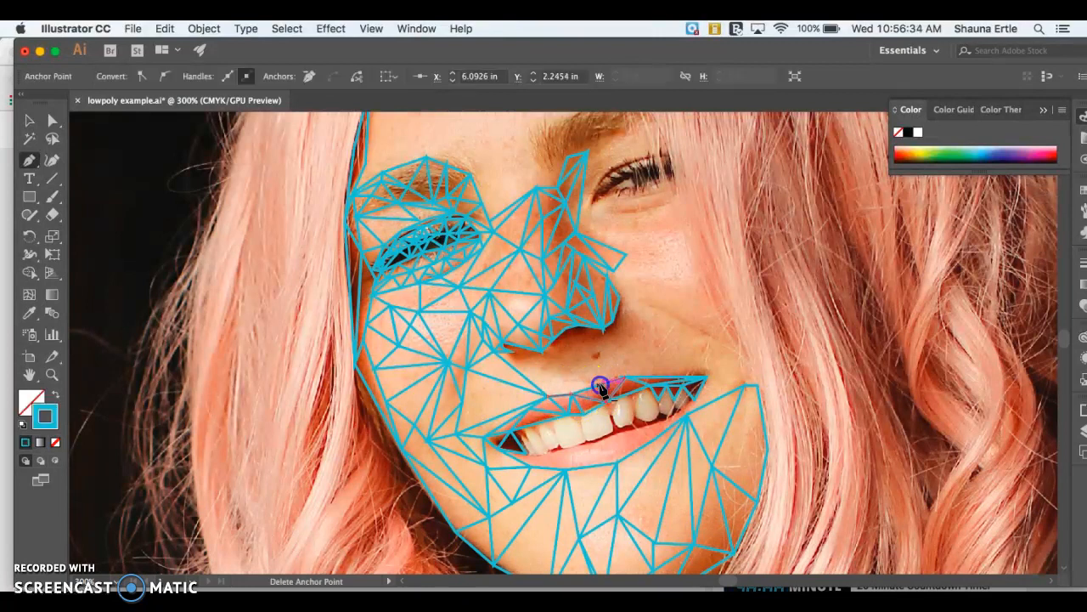
click(588, 387)
key(super+z)
click(598, 386)
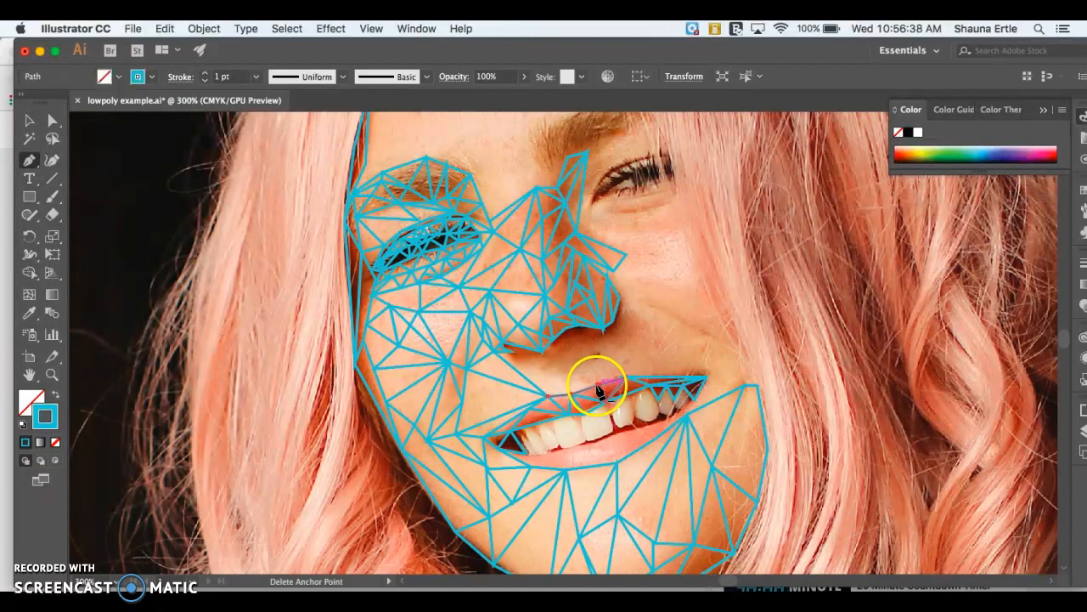
click(268, 431)
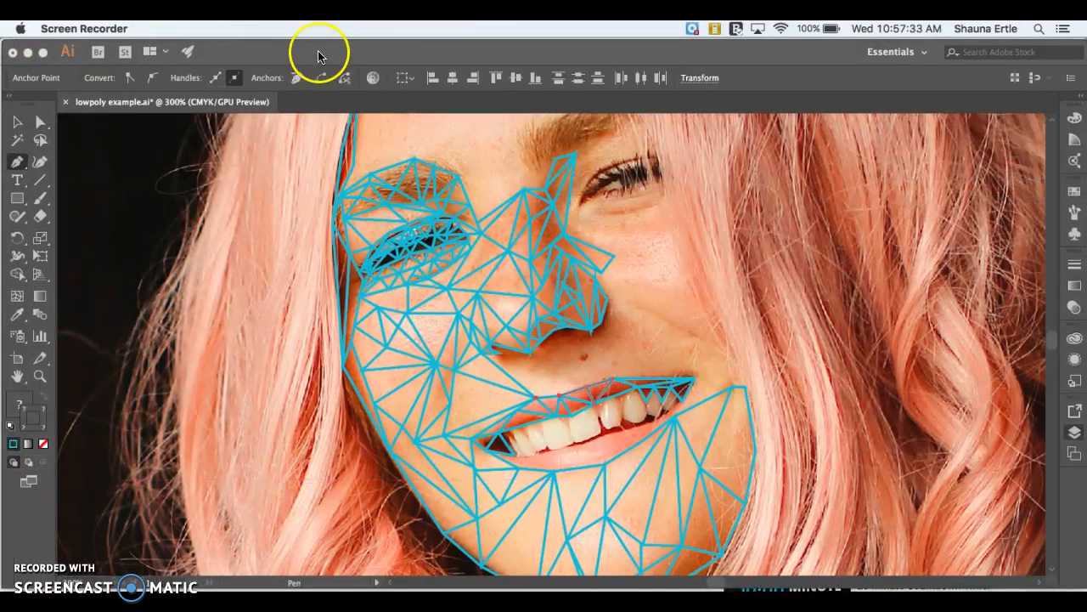
Try to select all the mesh paths on Layer 2 and convert them into a Live Paint group
click(319, 50)
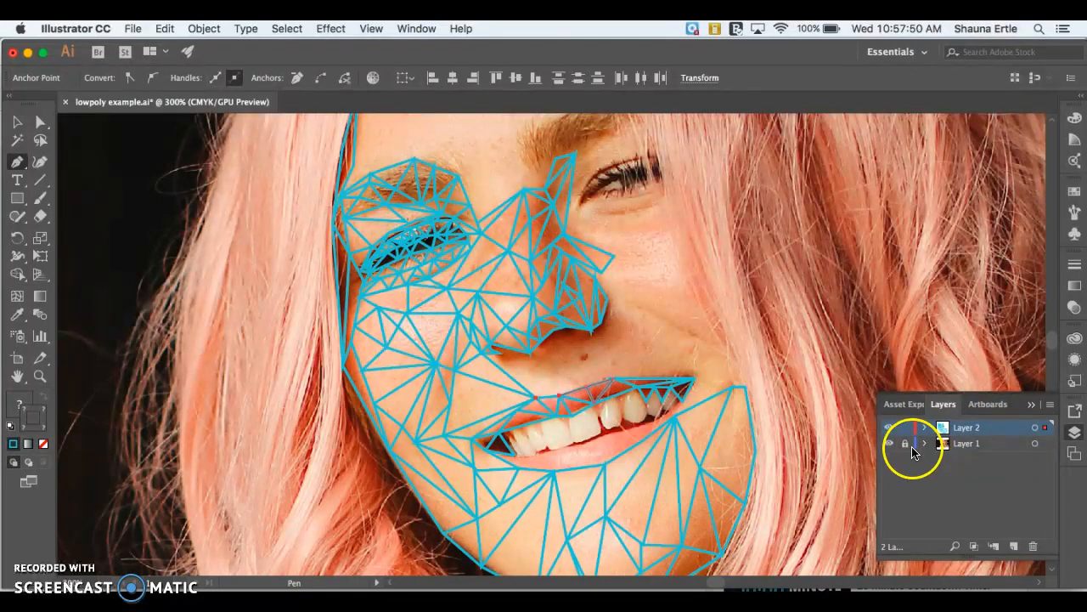
click(287, 28)
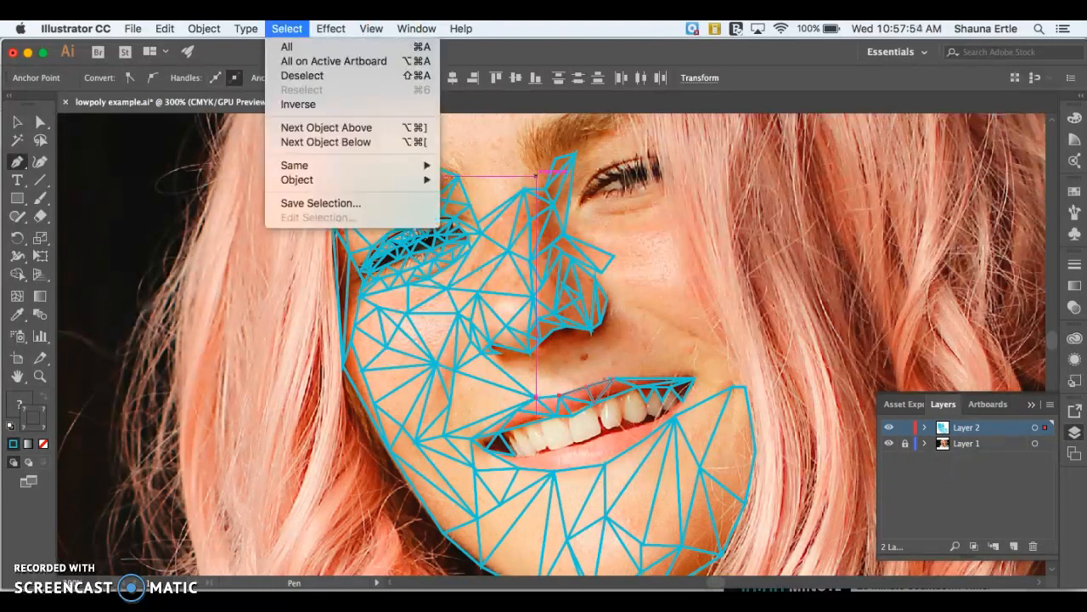
click(248, 31)
click(247, 52)
click(287, 28)
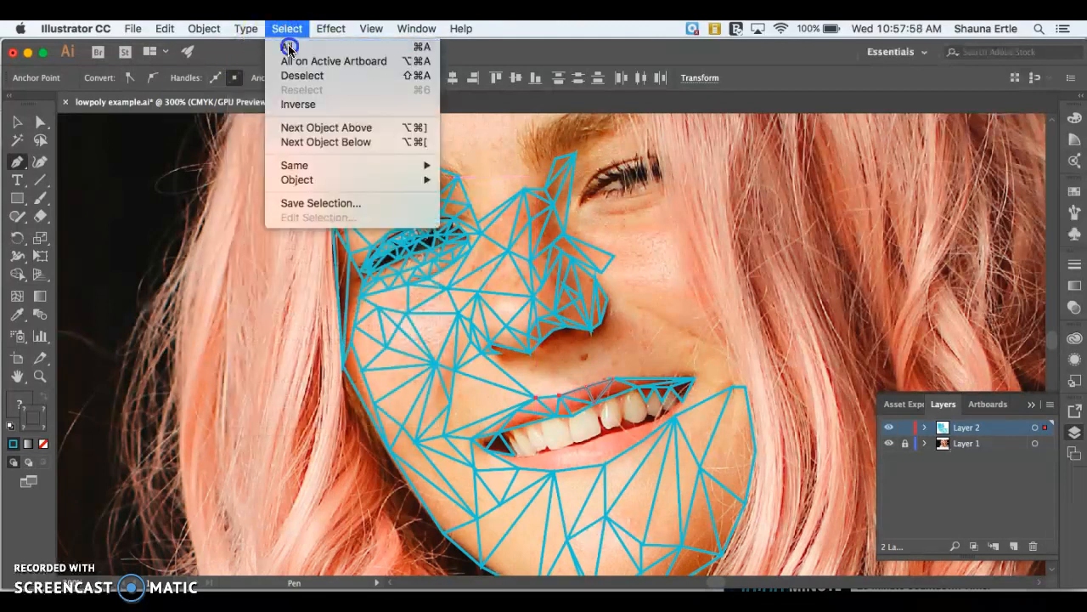
click(289, 47)
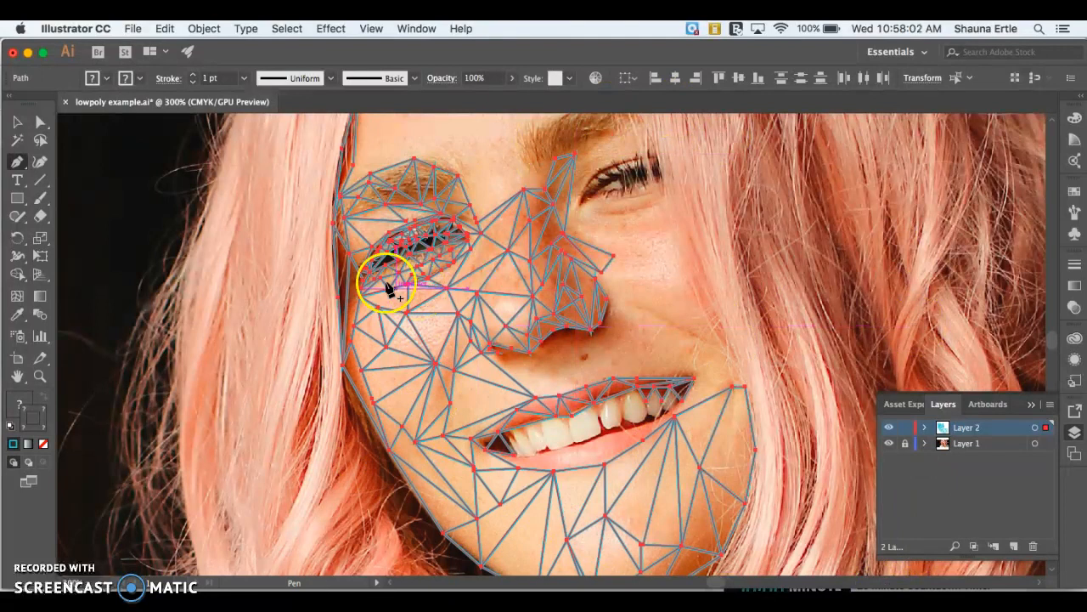
click(199, 29)
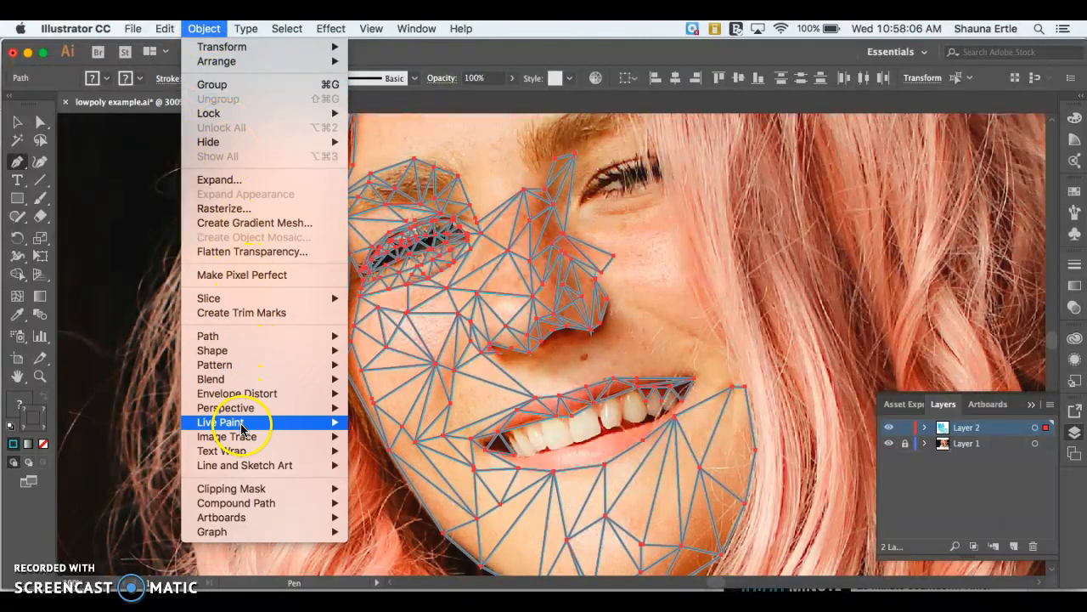
mouse_move(242, 429)
click(391, 422)
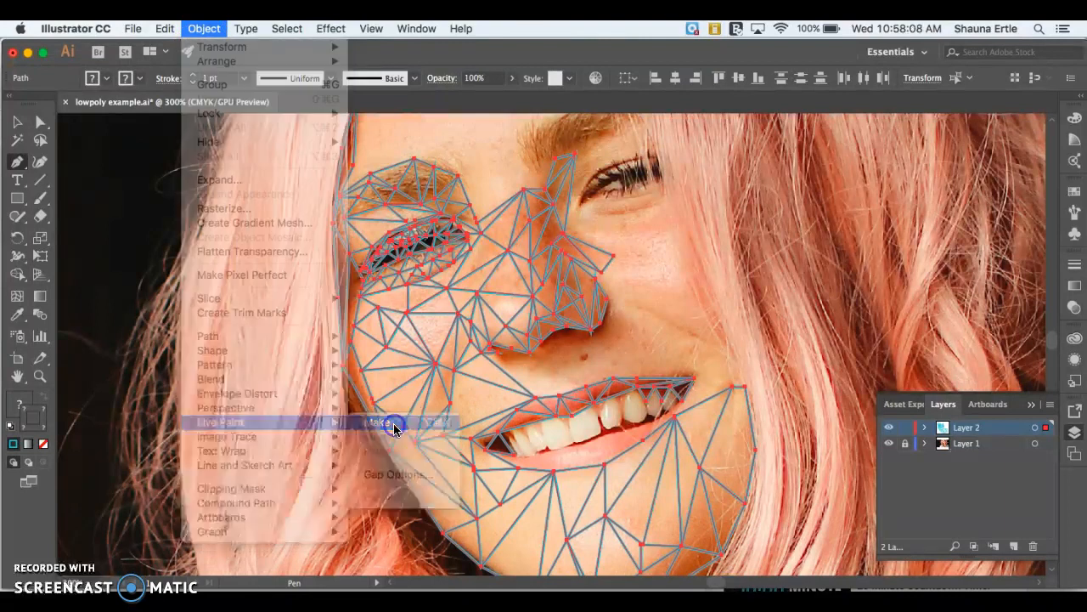
click(359, 432)
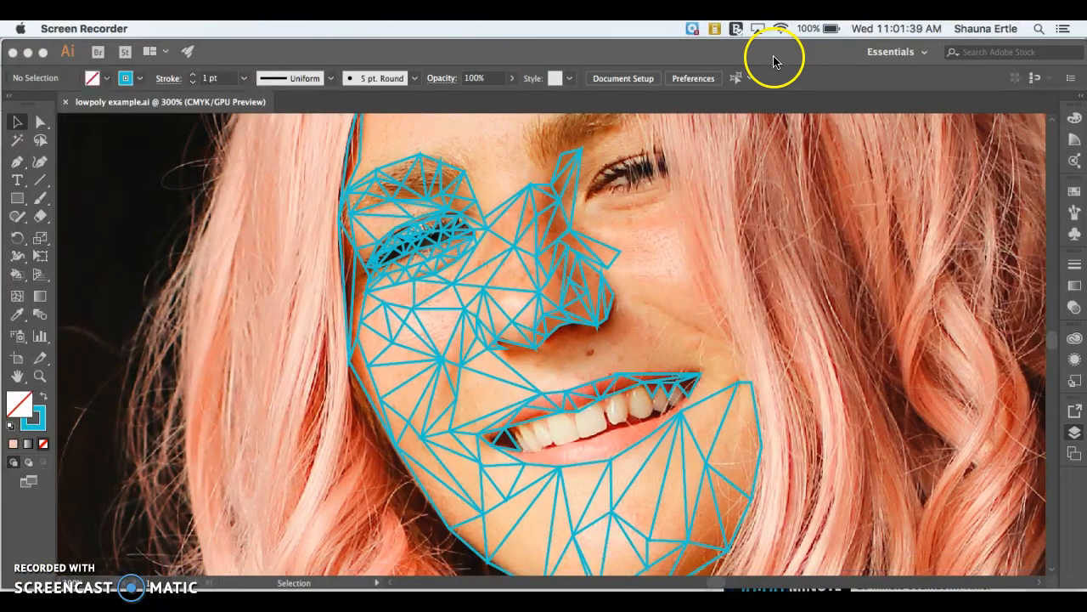
Make a Live Paint group from all the mesh lines drawn over the face
click(773, 60)
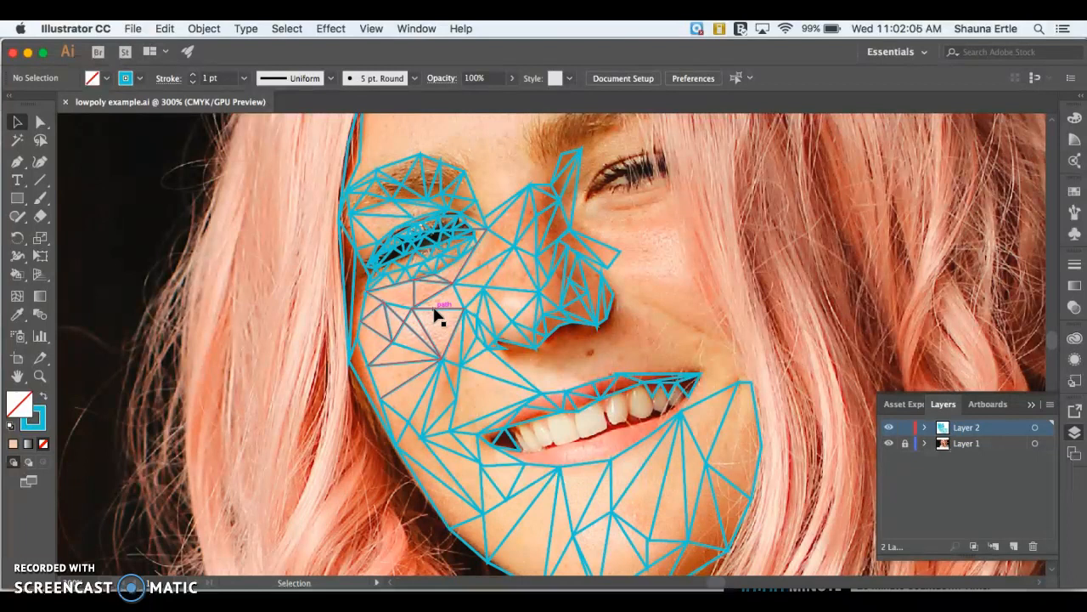
click(298, 31)
click(289, 47)
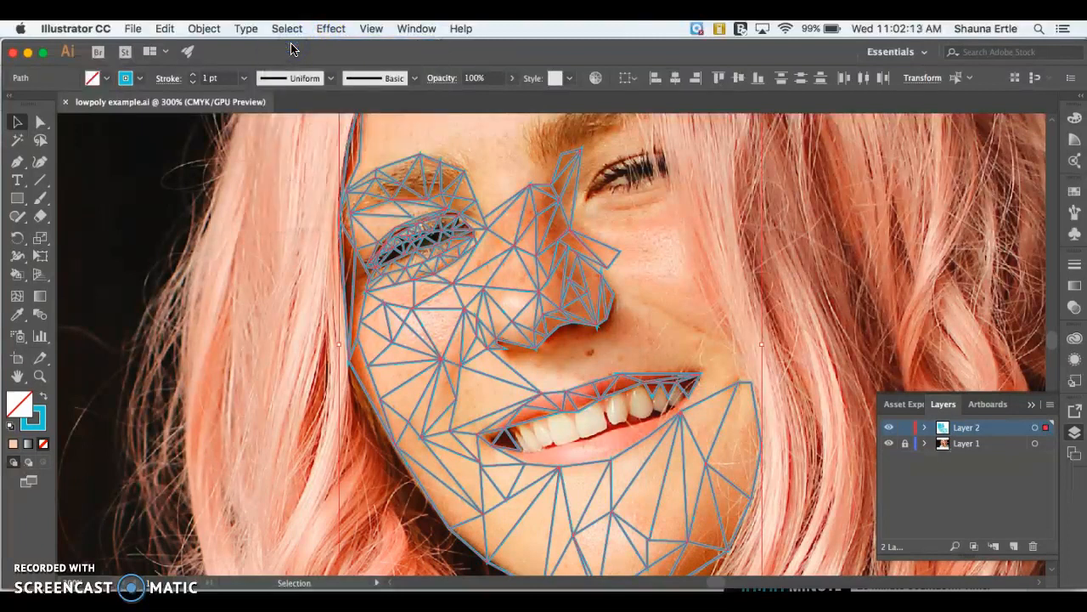
click(214, 32)
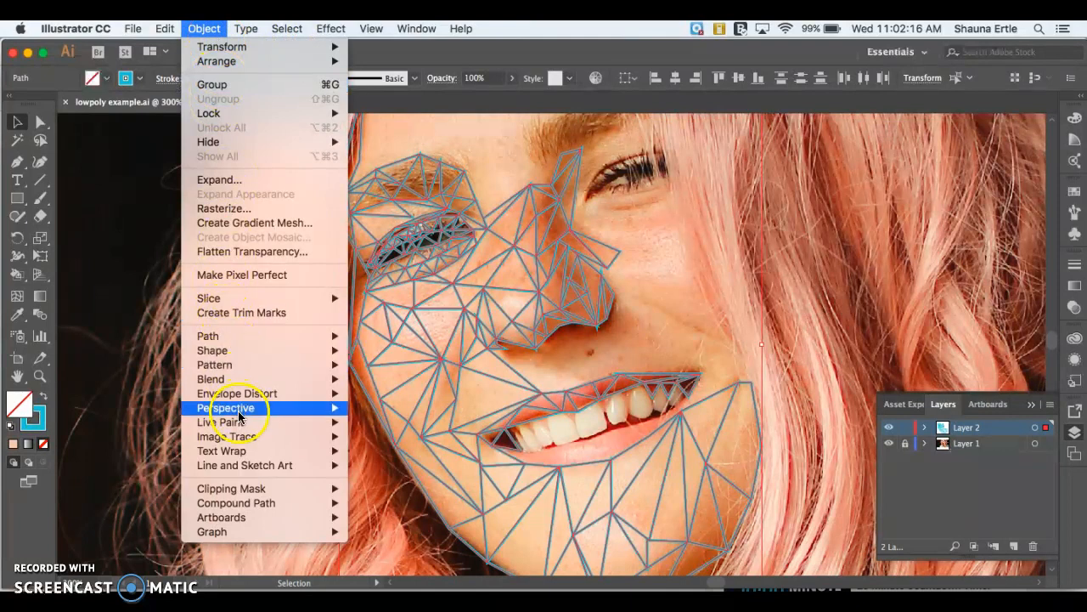
mouse_move(242, 422)
click(374, 421)
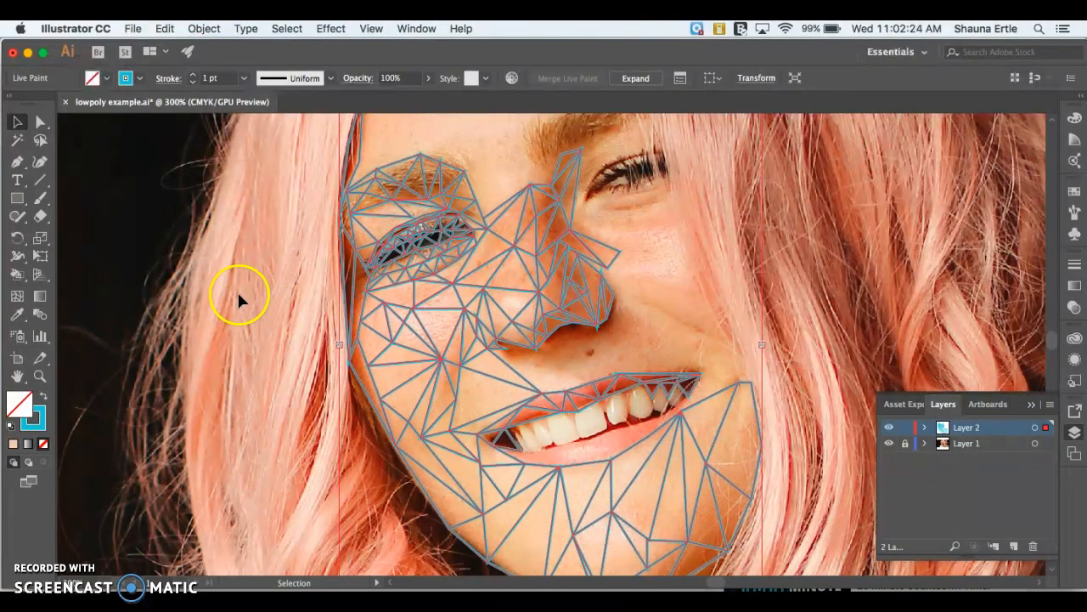
With the Live Paint Bucket, fill the cheek facet just below the closed eye with a peach skin tone sampled from the photo
mouse_move(19, 275)
mouse_down()
mouse_move(97, 273)
mouse_move(98, 289)
mouse_move(189, 297)
mouse_move(227, 288)
mouse_move(216, 310)
mouse_move(204, 289)
mouse_move(216, 293)
mouse_move(211, 306)
mouse_up()
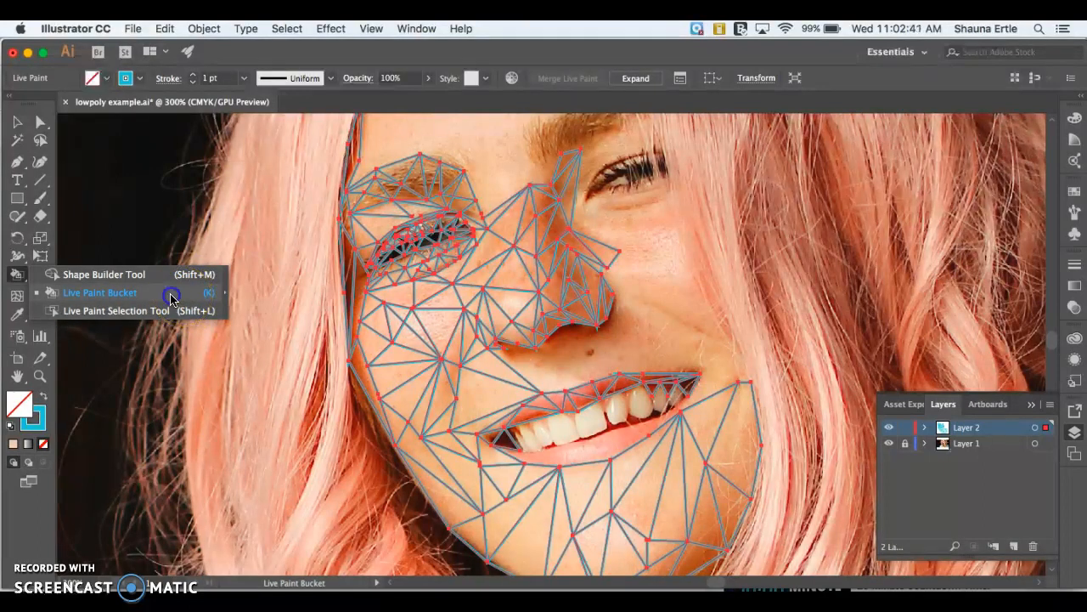
click(171, 295)
click(427, 330)
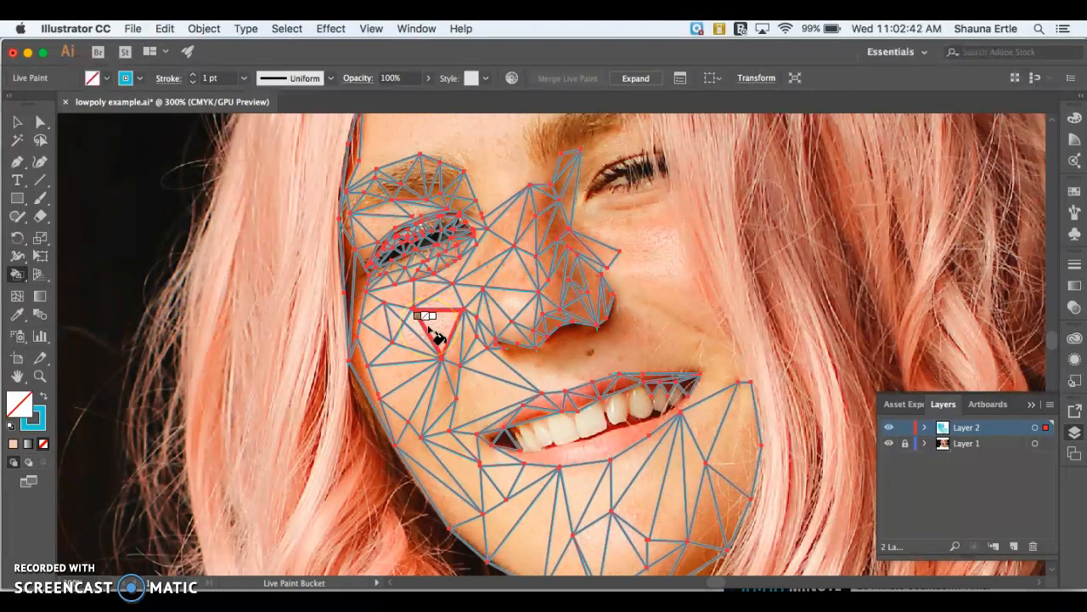
scroll(430, 329, up, 3)
key(super+equal)
key(super+equal)
scroll(429, 329, left, 5)
scroll(436, 336, up, 2)
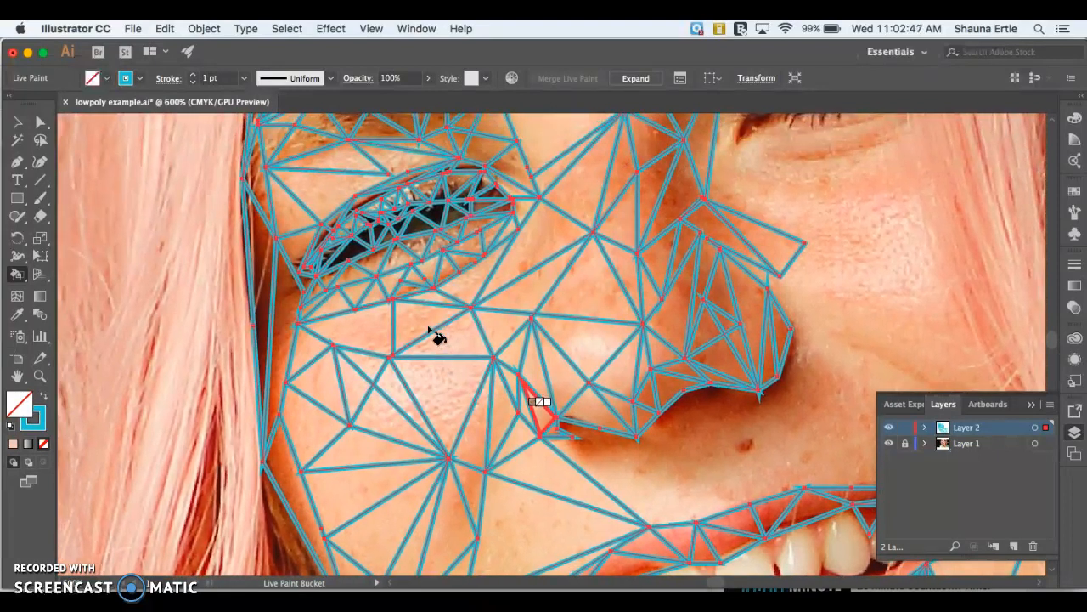
scroll(435, 337, left, 3)
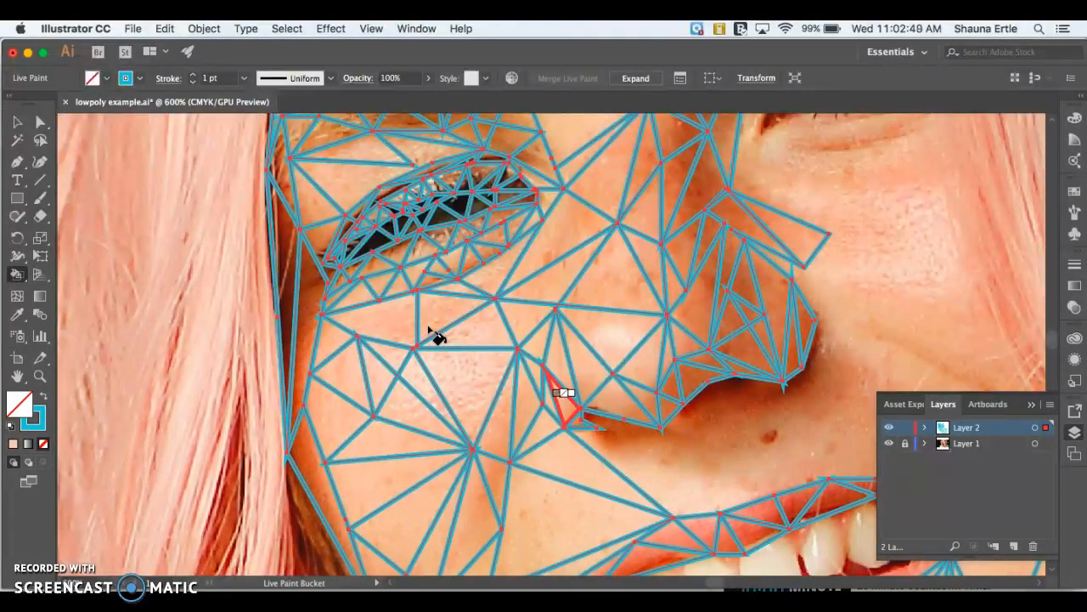
alt+click(439, 327)
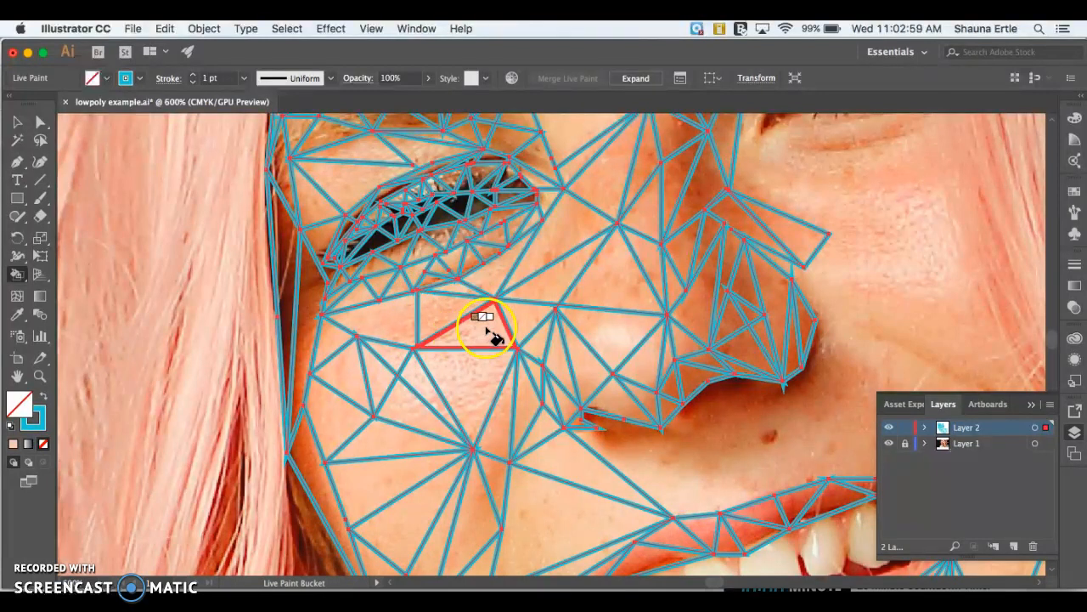
click(443, 307)
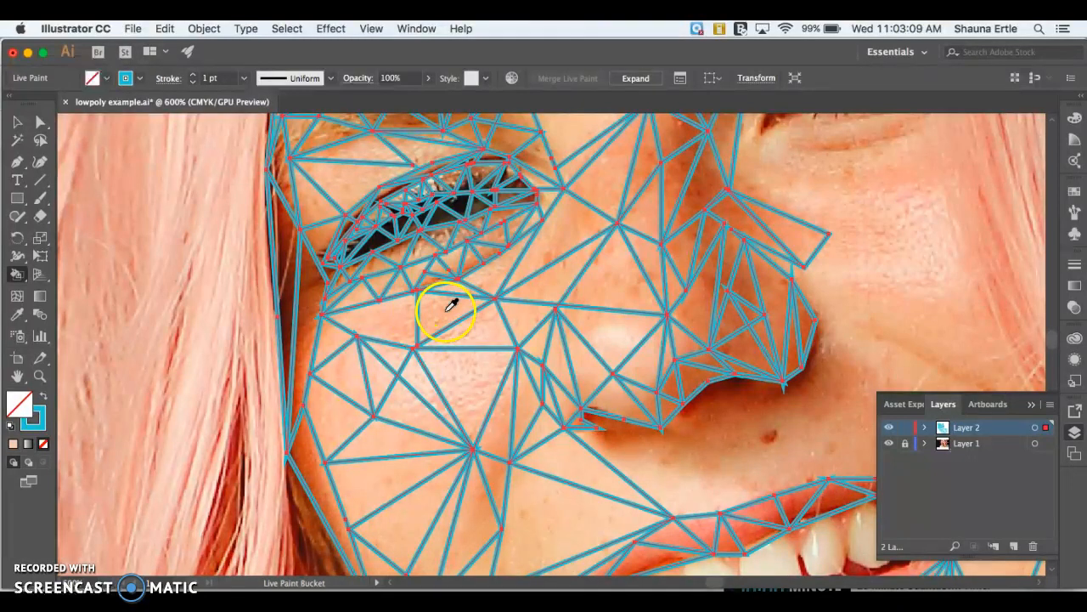
alt+click(448, 307)
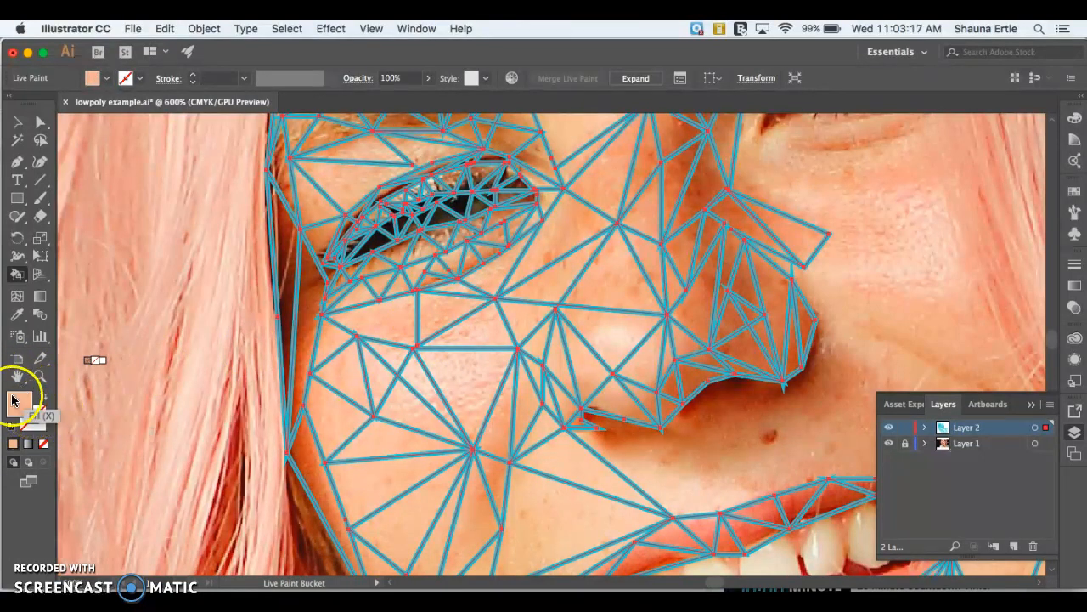
click(434, 302)
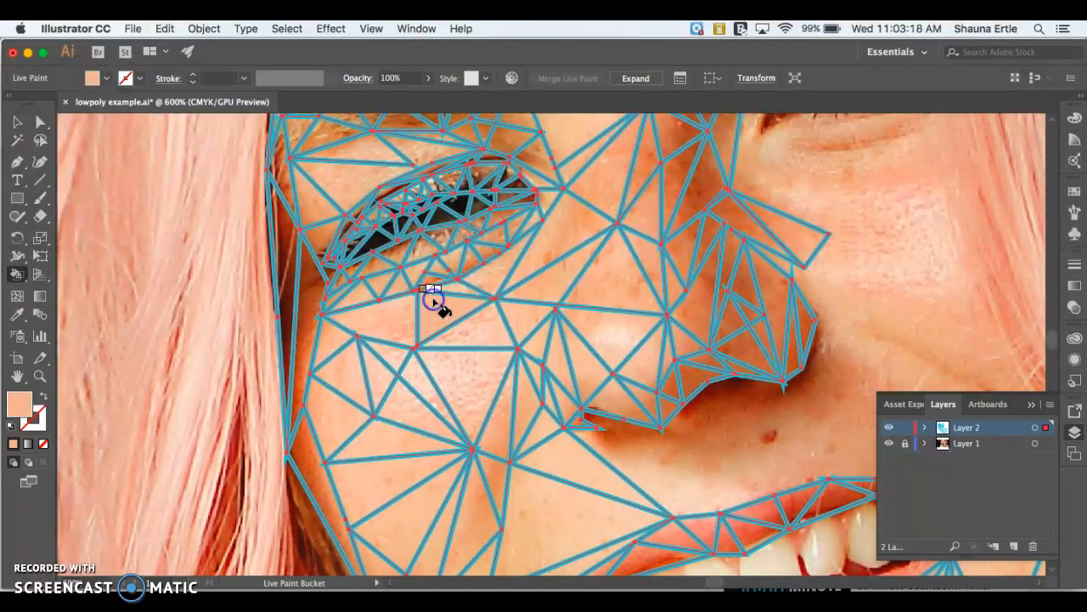
click(470, 323)
key(super+z)
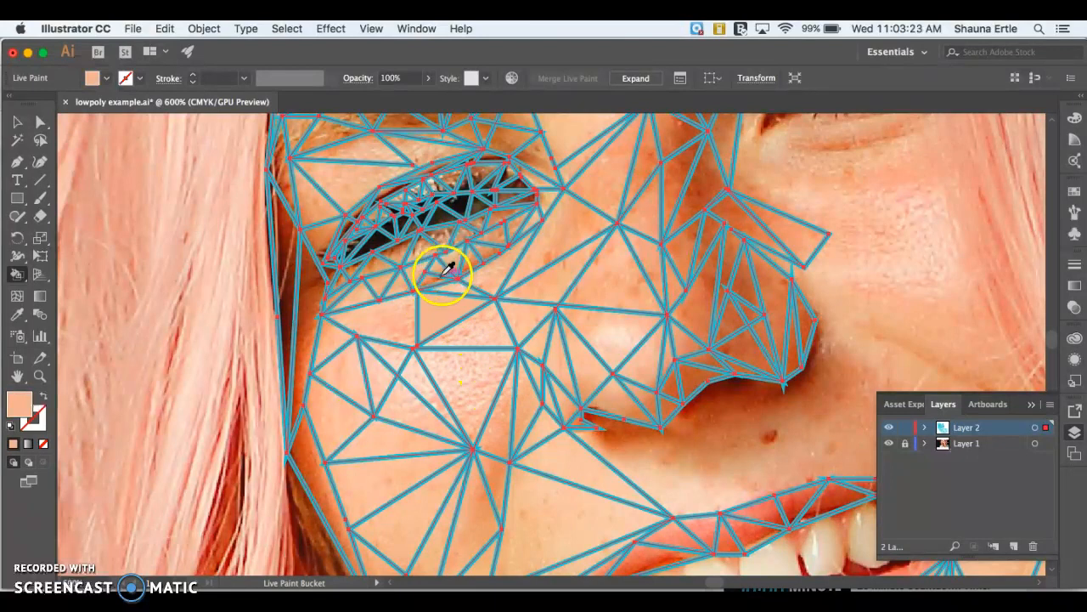
Fill the narrow facets between the lower eyelid and the cheek, sampling each one's skin tone from the photo
alt+click(428, 282)
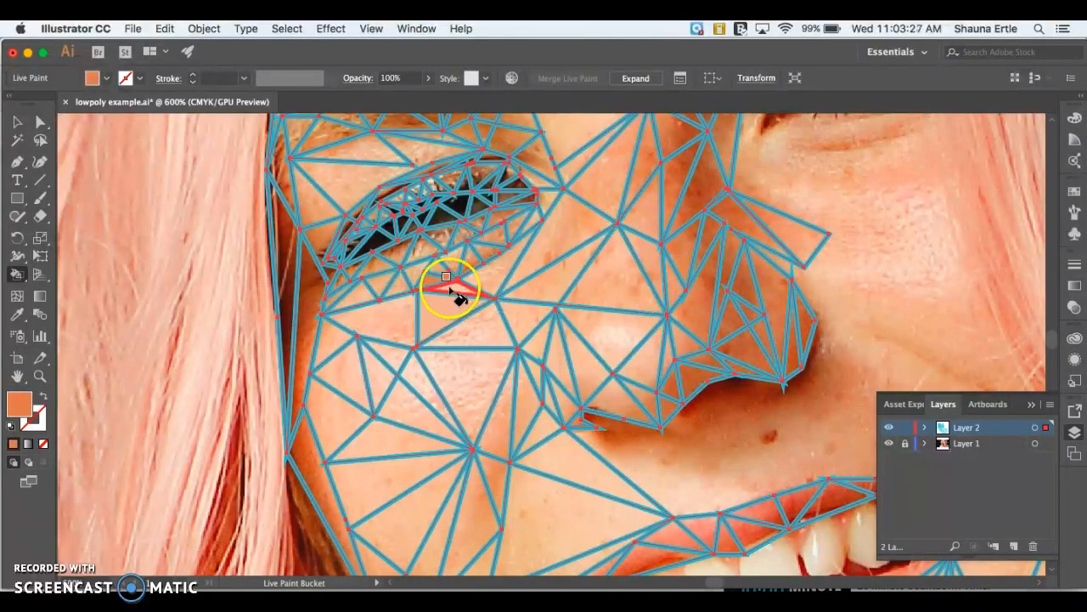
alt+click(454, 285)
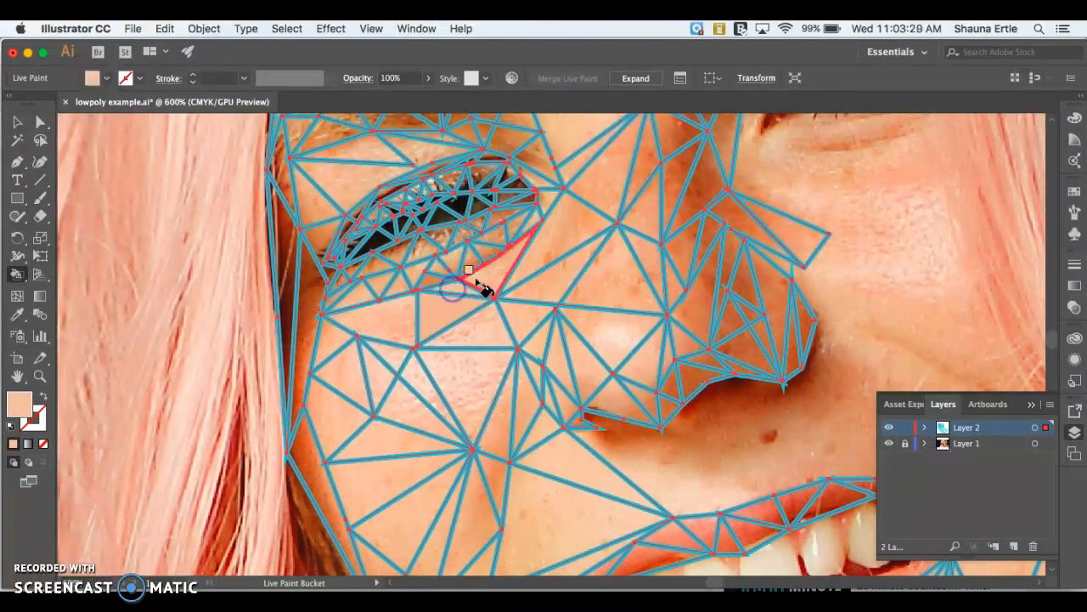
alt+click(494, 271)
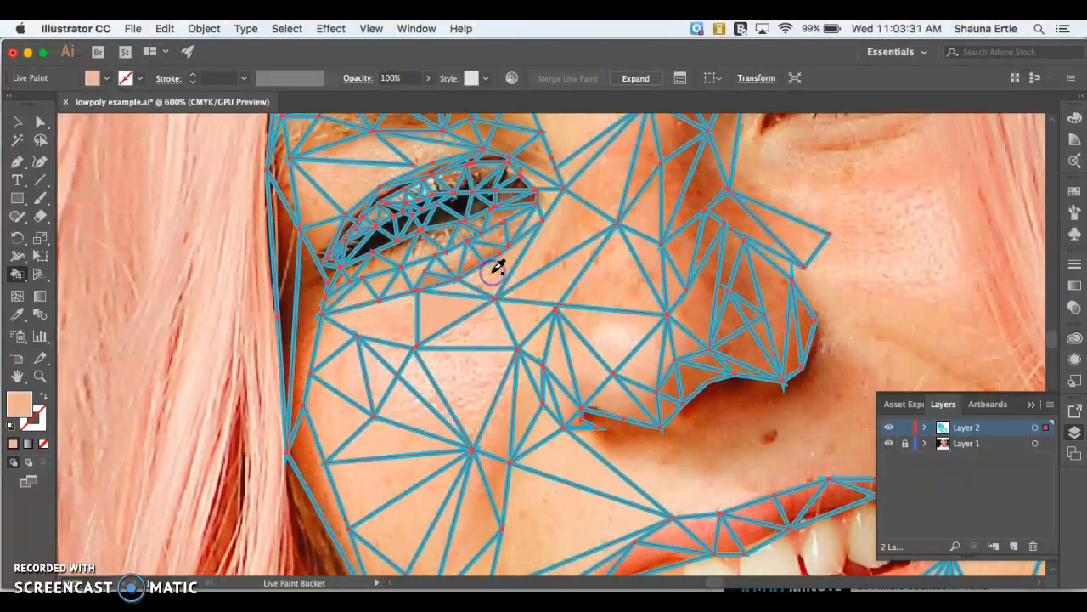
click(487, 275)
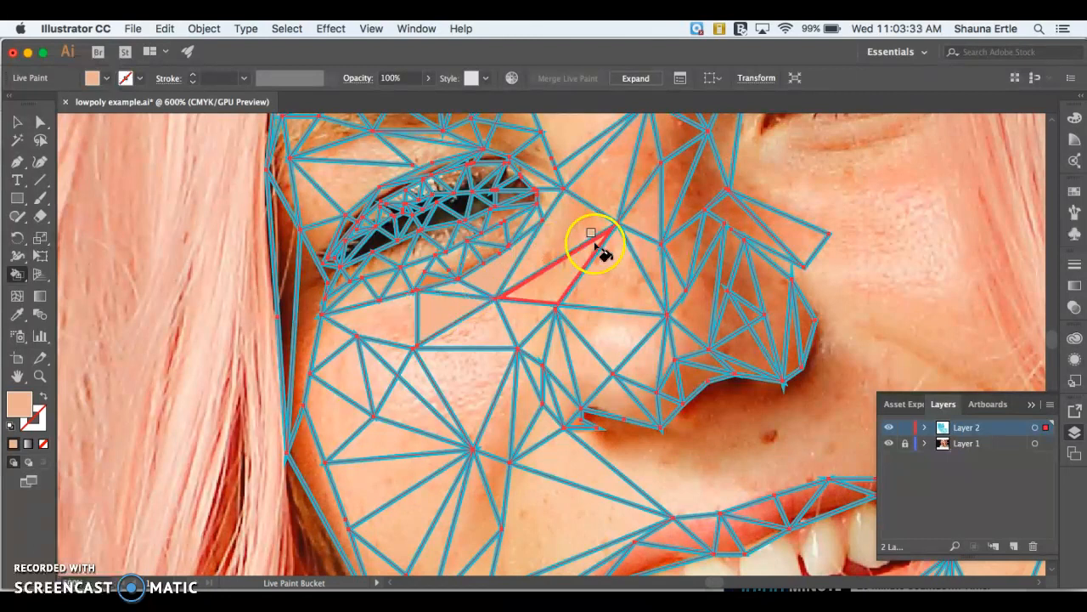
Fill the small lower-eyelid facets of the closed eye with brown and tan tones sampled from the photo beneath each one
scroll(560, 234, up, 5)
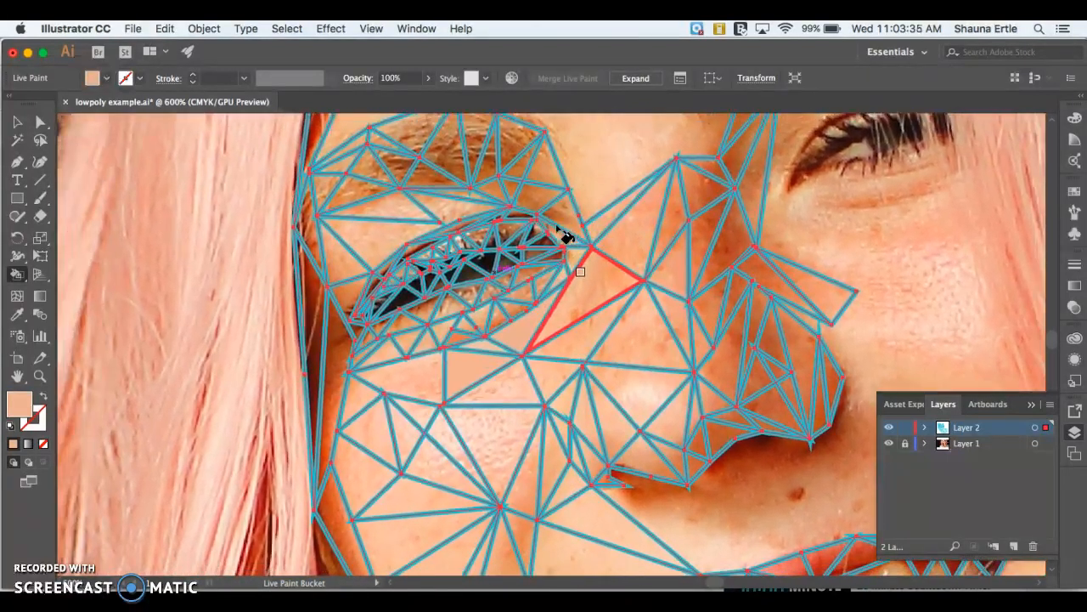
click(456, 278)
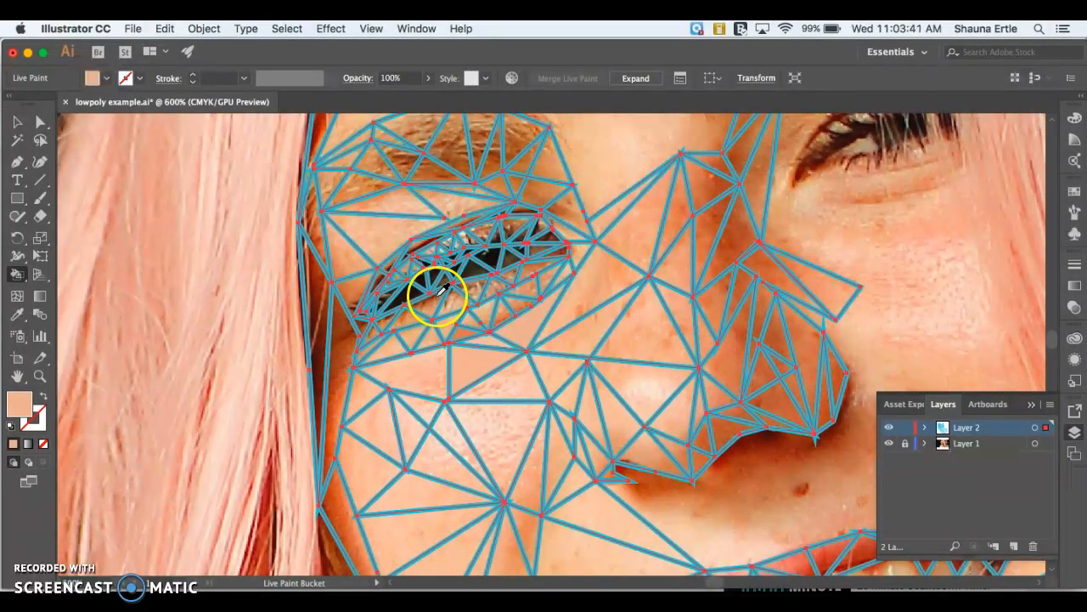
alt+click(429, 296)
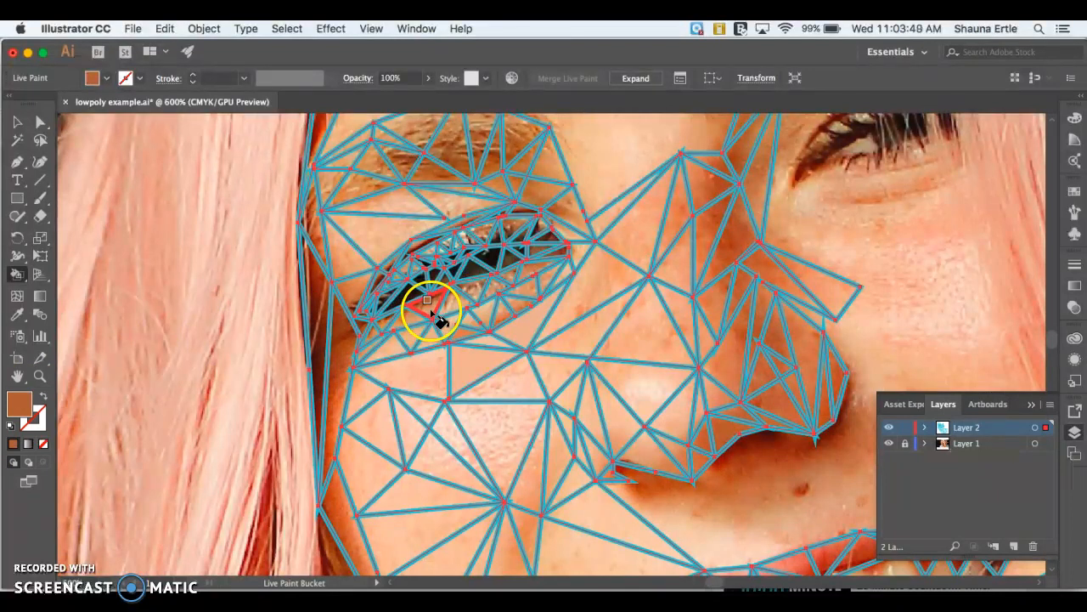
alt+click(430, 307)
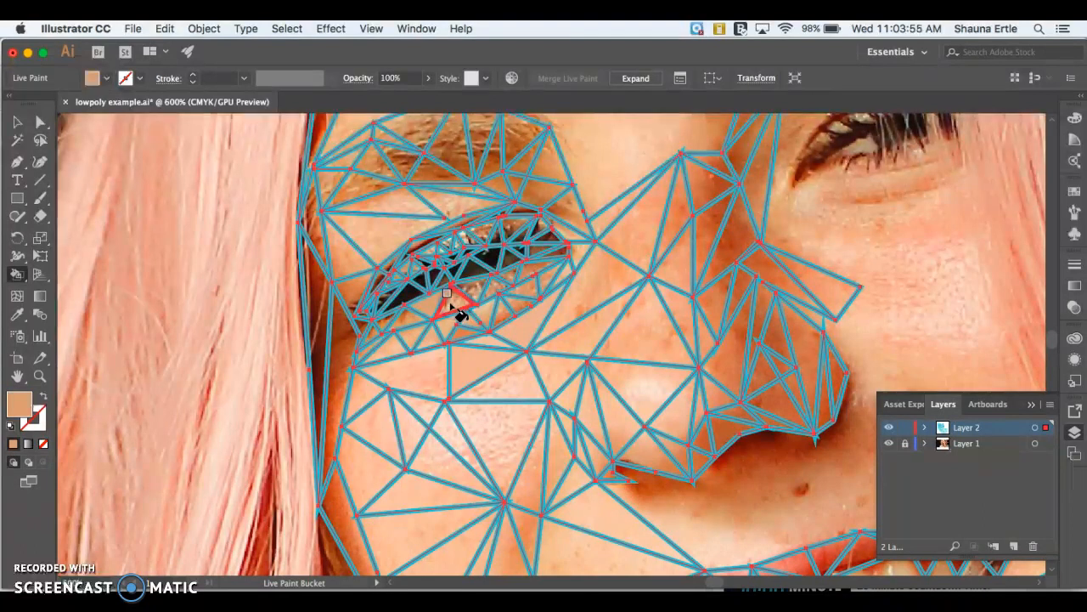
alt+click(472, 287)
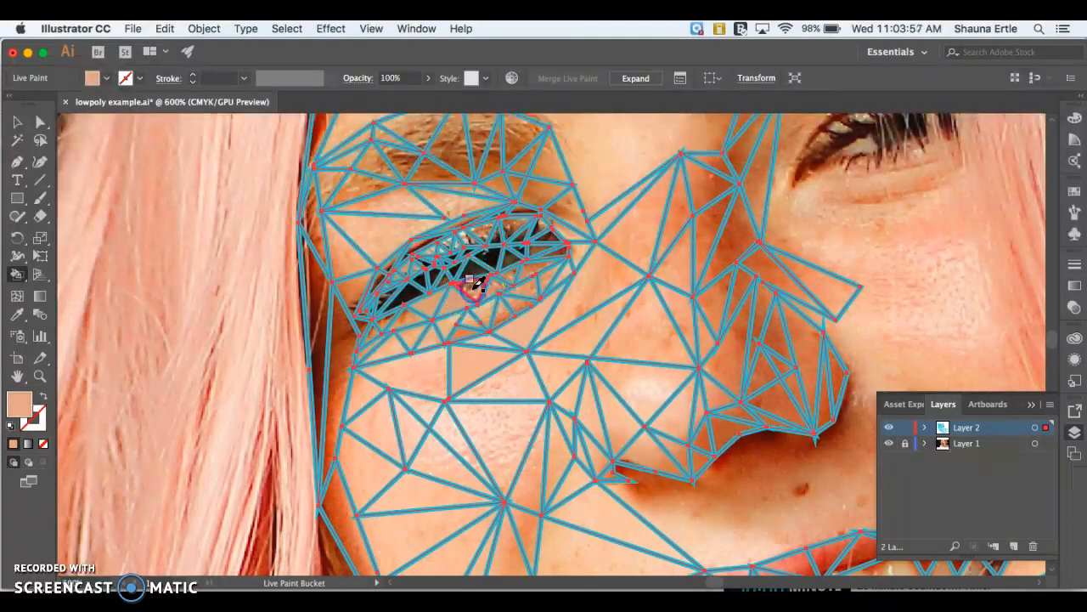
alt+click(497, 282)
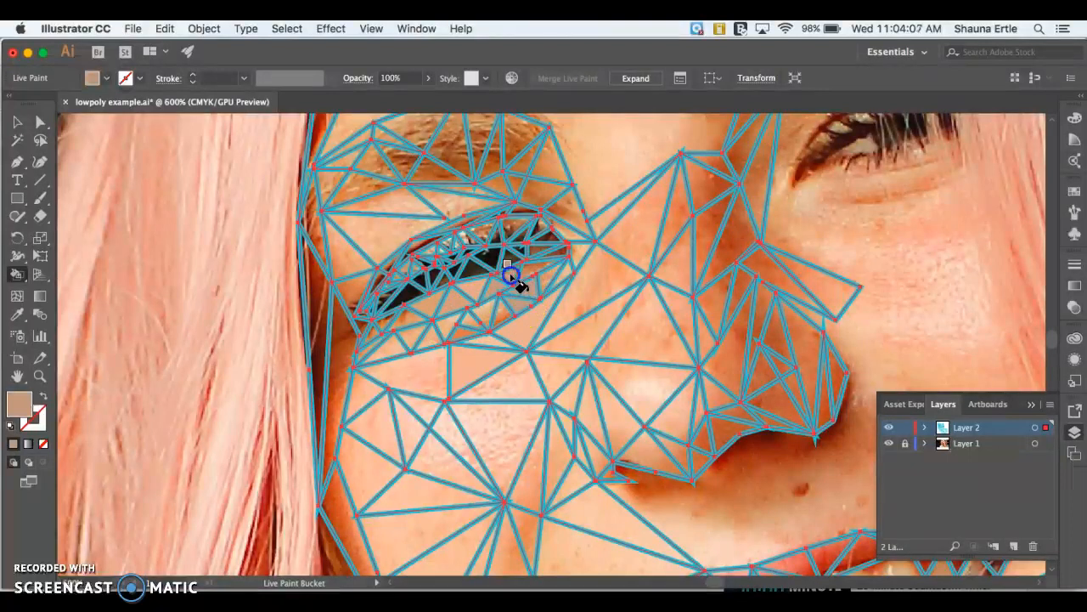
click(500, 305)
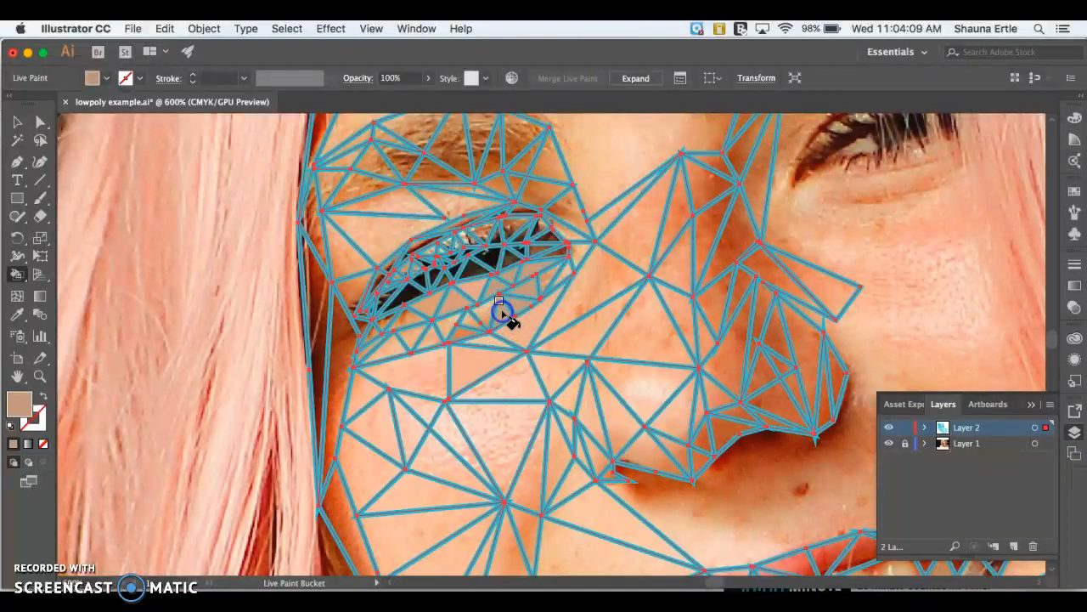
Fill the remaining small facets under the closed eye, towards its inner corner, with orange-tan and beige tones sampled from the photo
key(v)
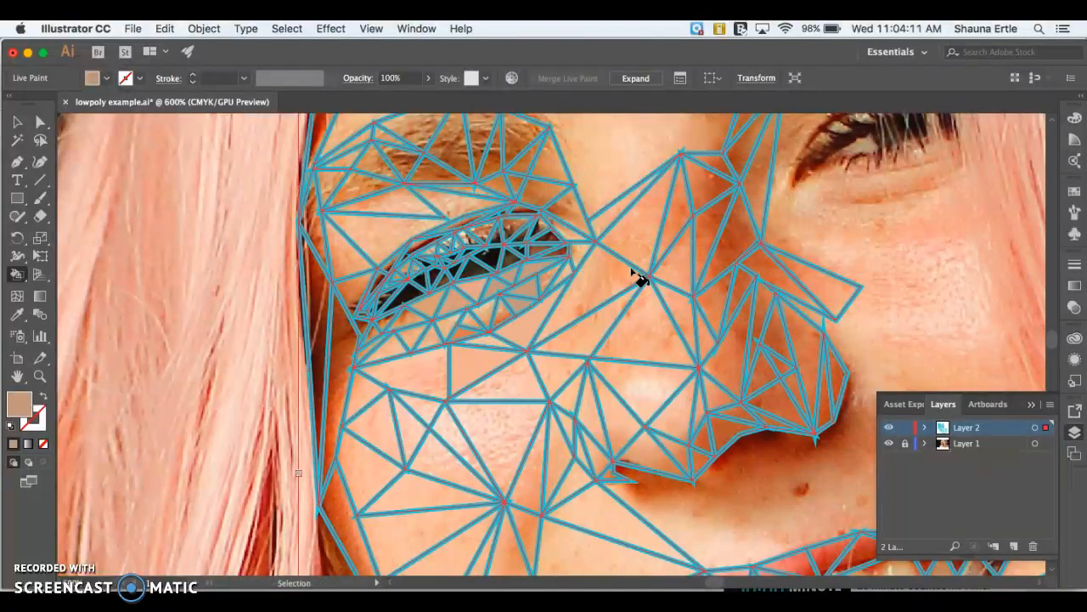
key(k)
click(528, 287)
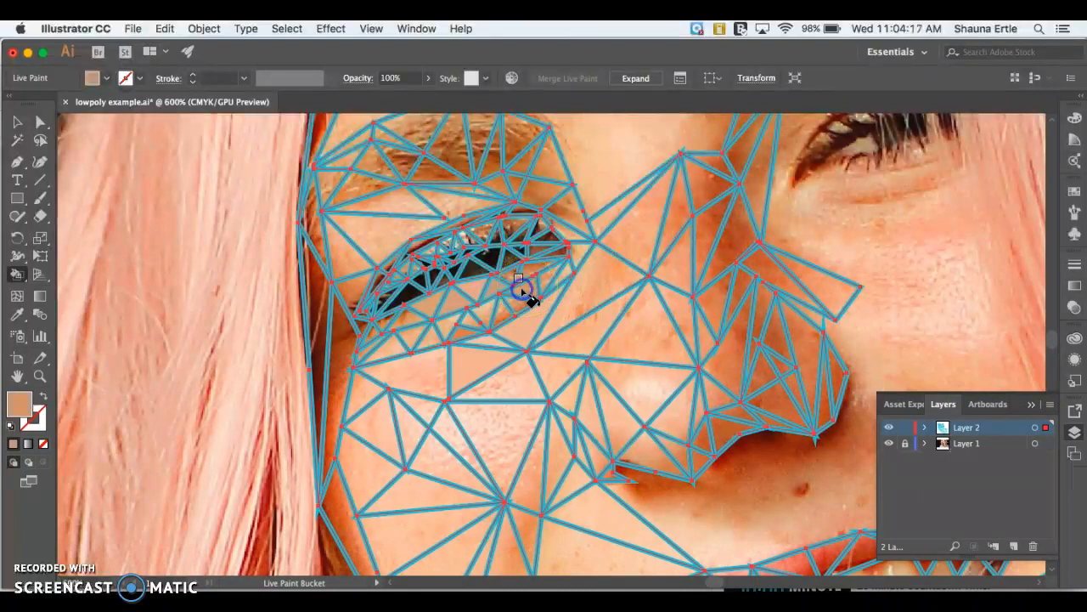
alt+click(517, 306)
click(514, 307)
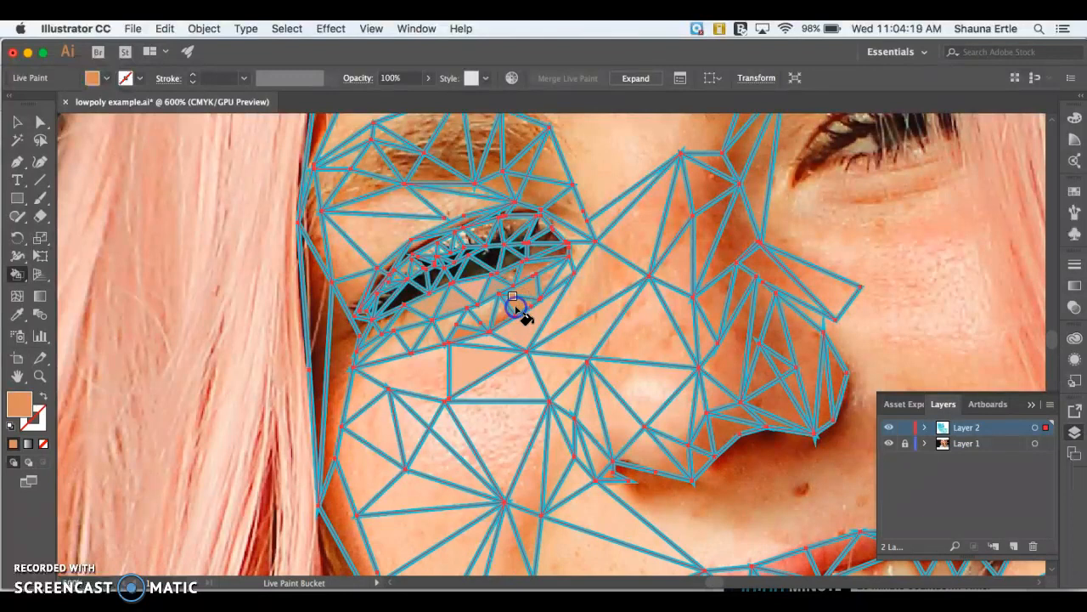
click(567, 272)
alt+click(568, 273)
click(567, 274)
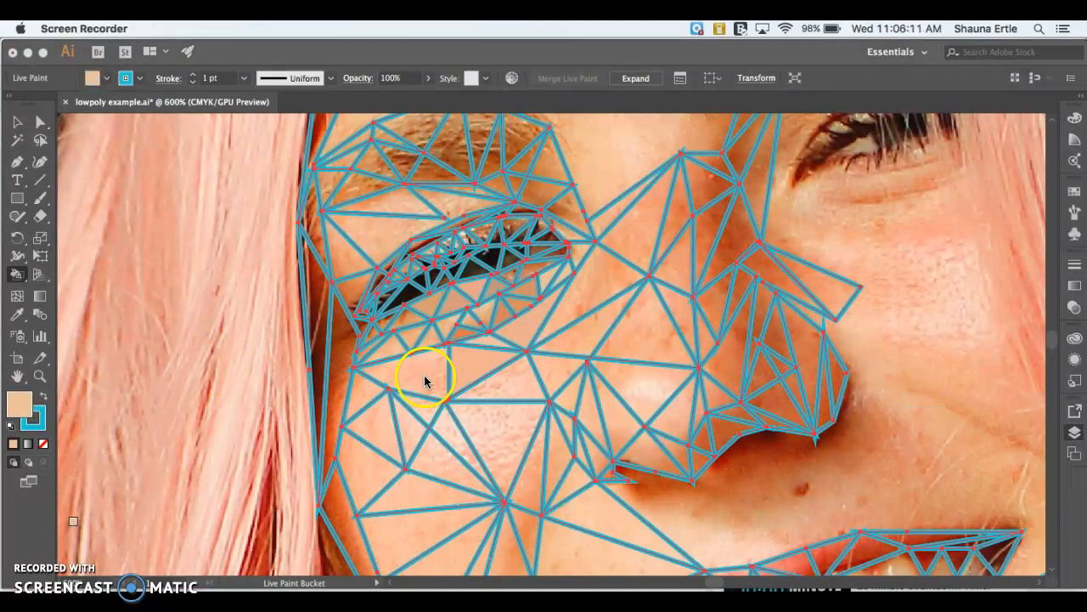
Fill the three large upper-cheek facets below the eye with pink and pale peach tones sampled from the photo beneath each one
click(422, 374)
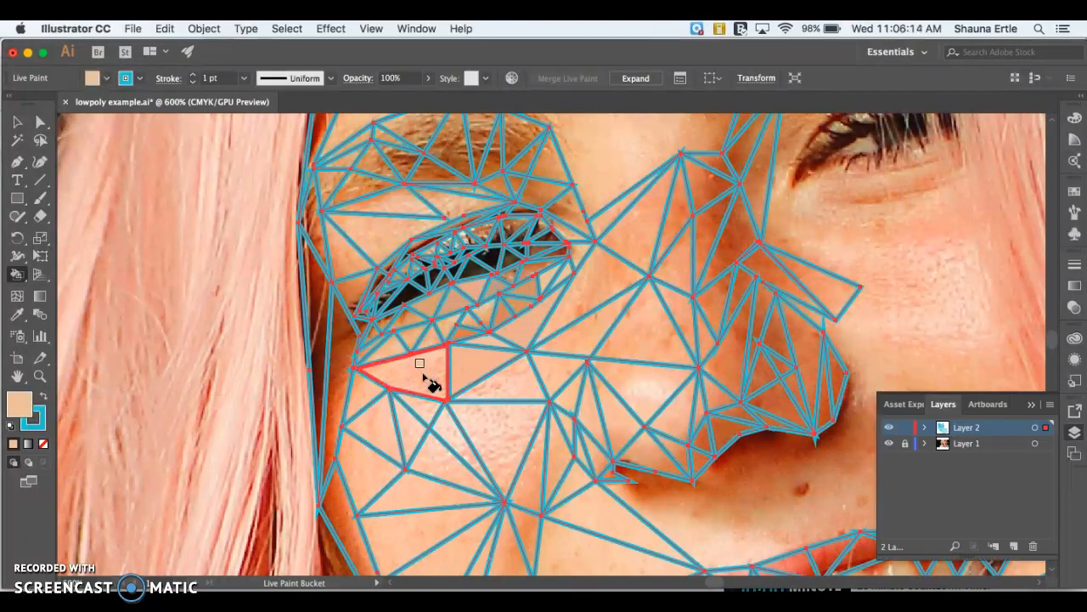
alt+click(424, 376)
click(423, 375)
alt+click(503, 427)
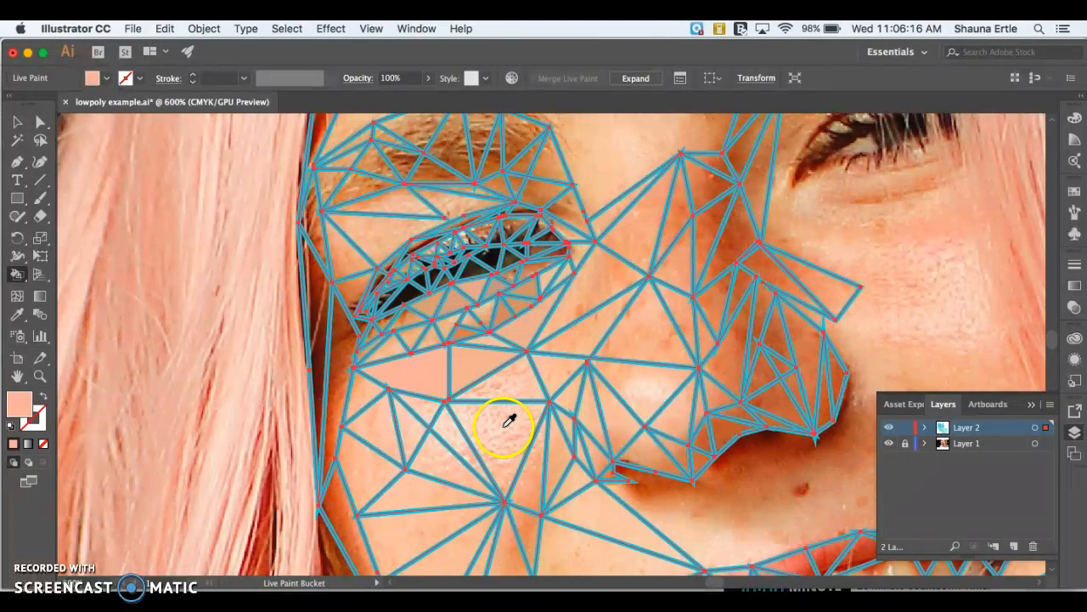
click(498, 429)
alt+click(509, 380)
click(504, 382)
Fill the long facets between the inner eye corner, the cheek and the side of the nose with sampled peach-orange skin tones
alt+click(557, 363)
click(584, 333)
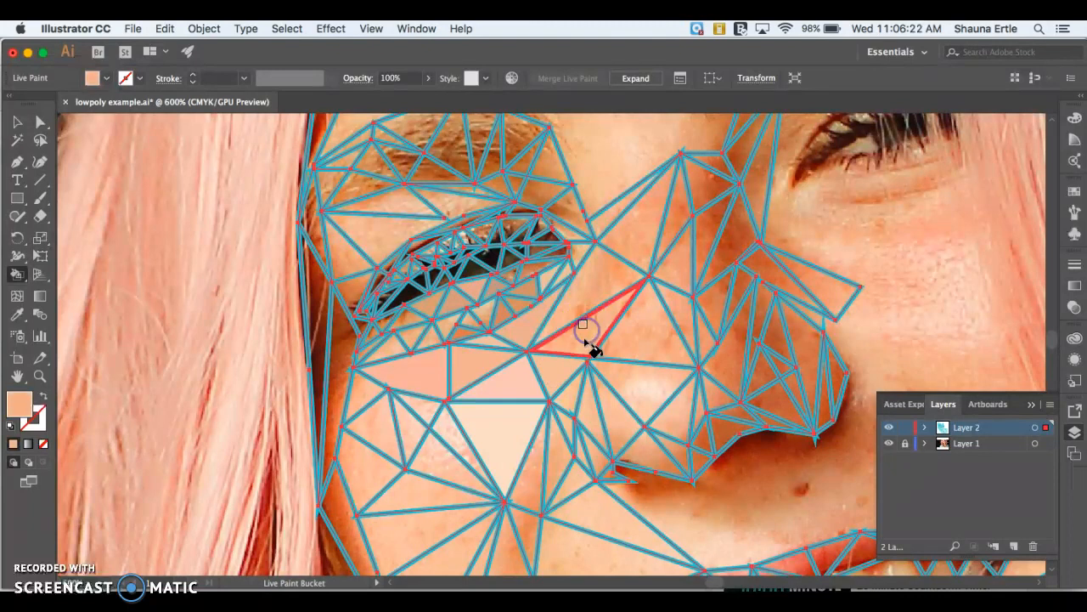
alt+click(572, 291)
click(585, 293)
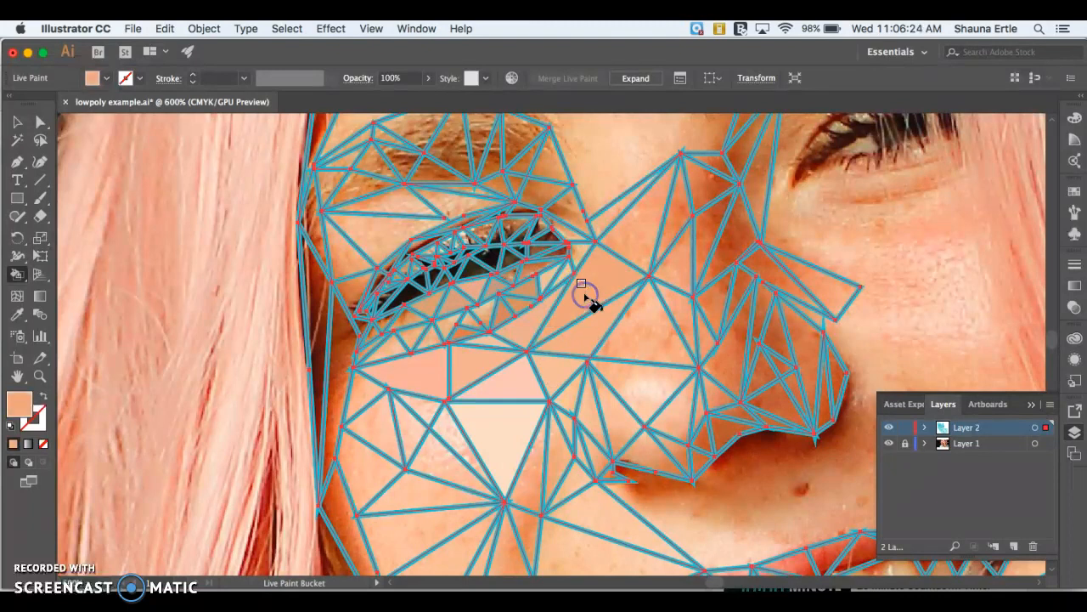
Fill the outer-cheek facets between the bright cheek triangle and the face edge with light pink and peach tones sampled from the photo
alt+click(451, 431)
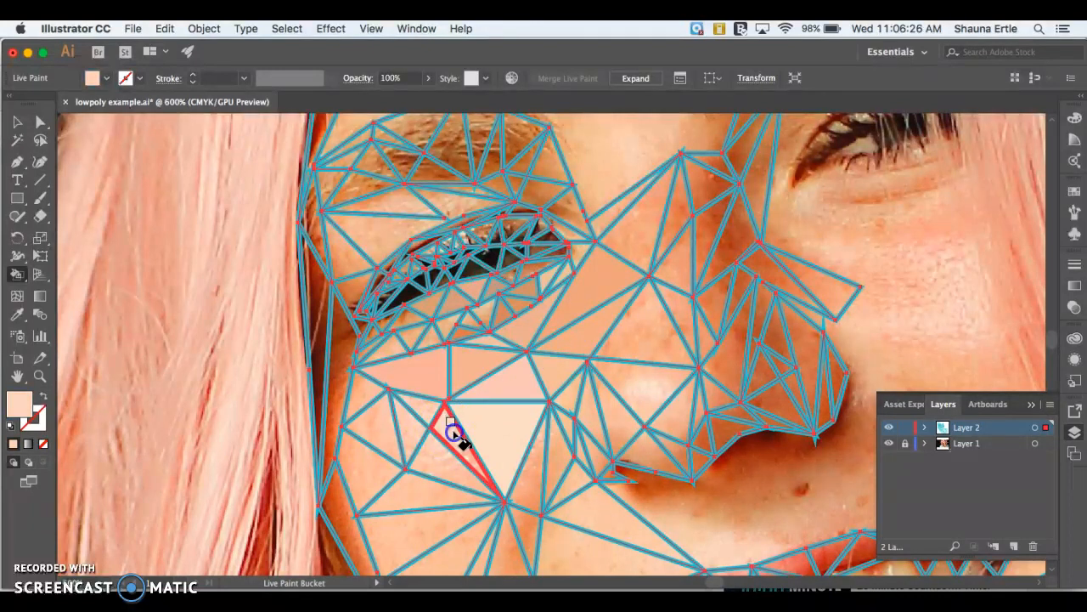
click(438, 456)
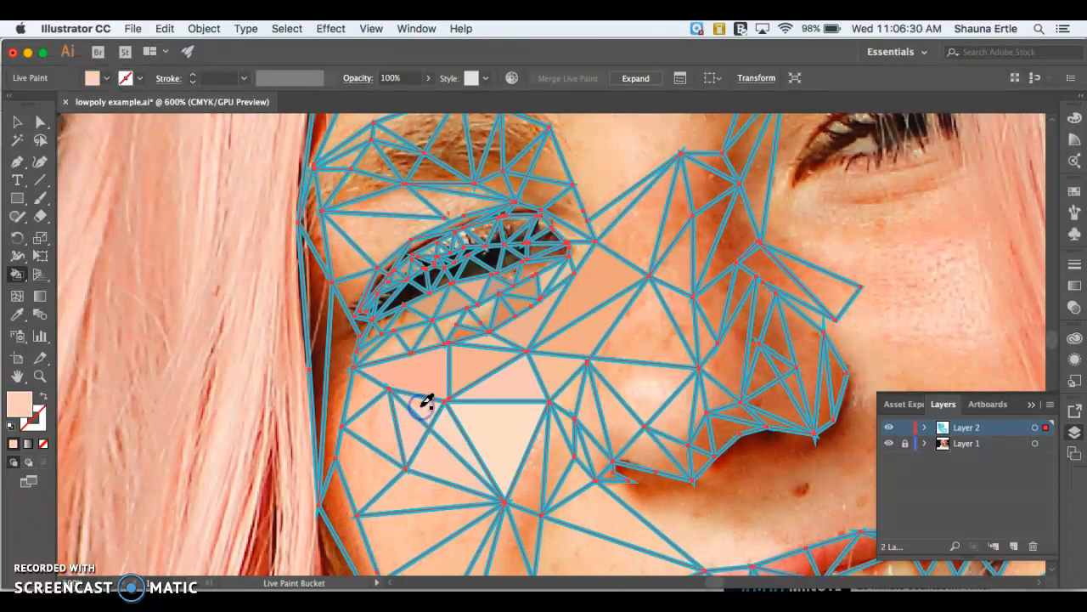
alt+click(381, 432)
click(379, 430)
alt+click(358, 392)
click(358, 392)
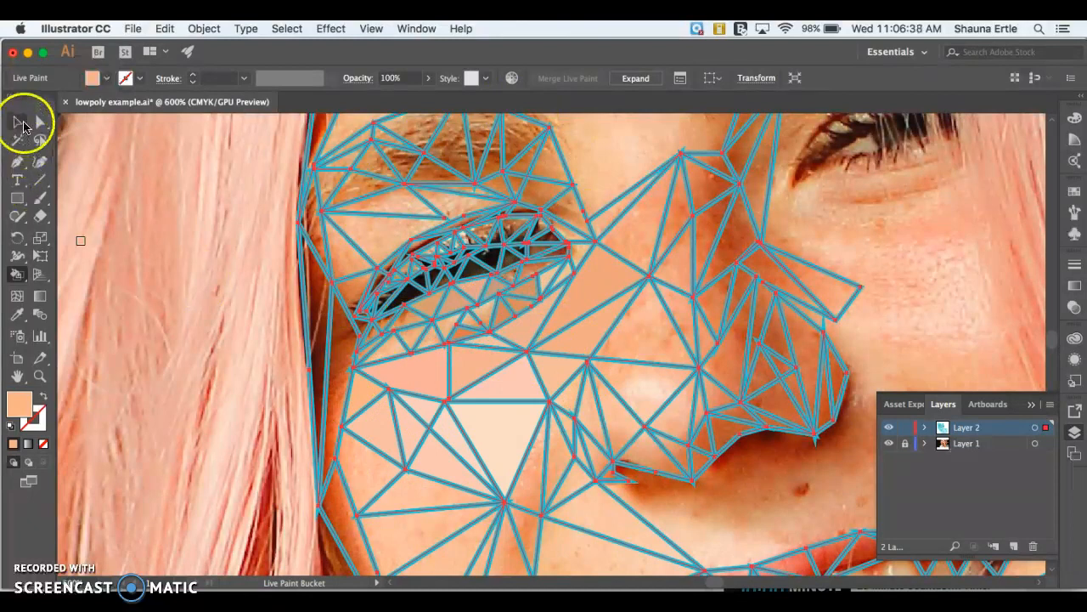
Select the whole Live Paint group, set its stroke to none to remove the blue mesh lines, and deselect it
click(19, 123)
click(499, 311)
click(42, 422)
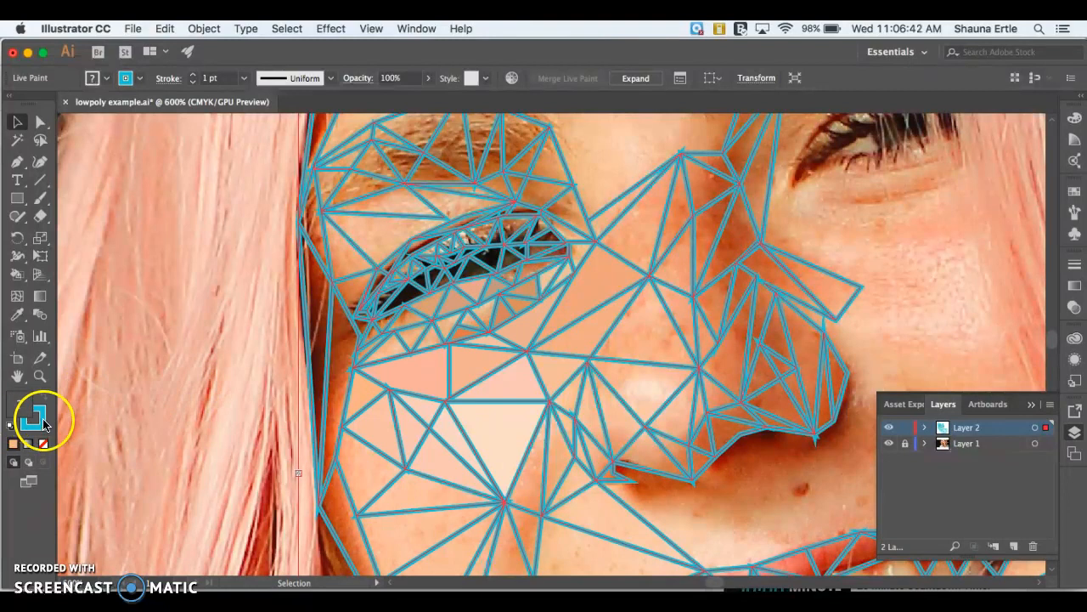
click(43, 443)
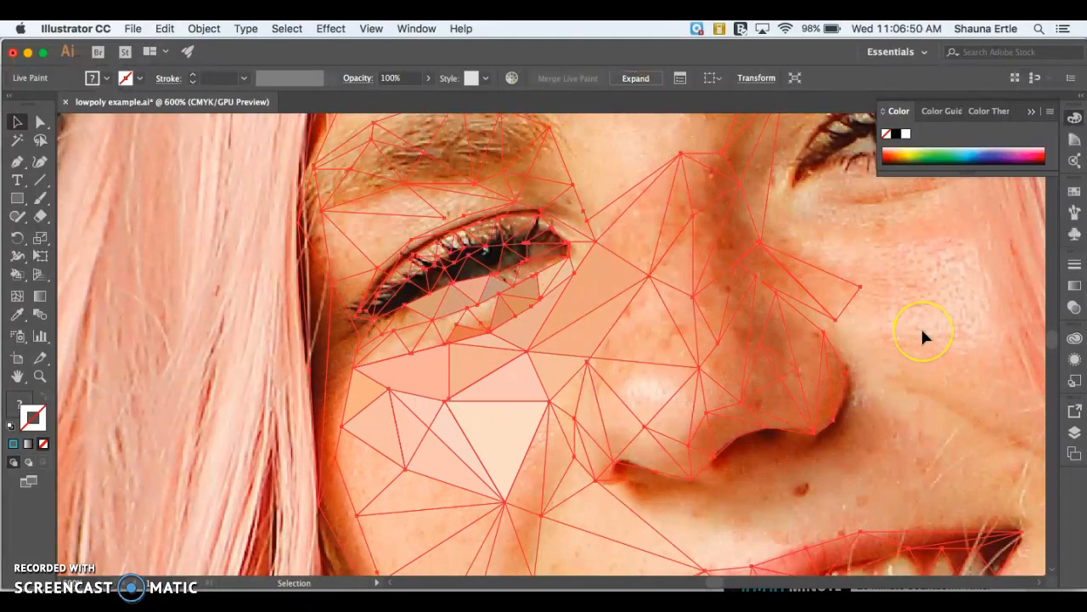
key(super+minus)
key(super+minus)
key(super+minus)
key(v)
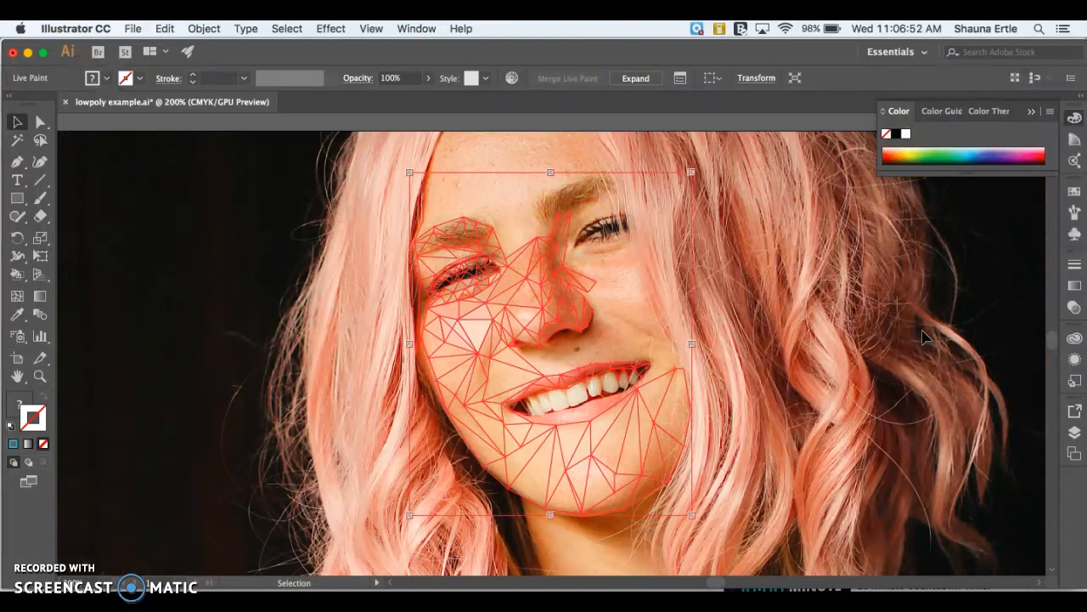
click(806, 289)
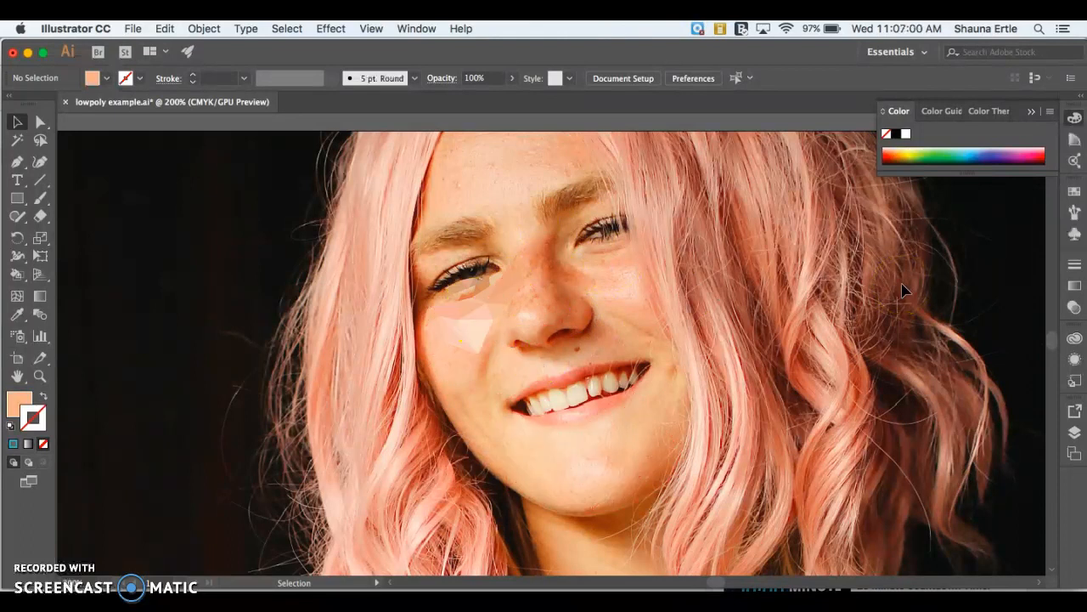
Hide the photo on Layer 1 to check the coloured facets on their own, and show it again
click(1075, 433)
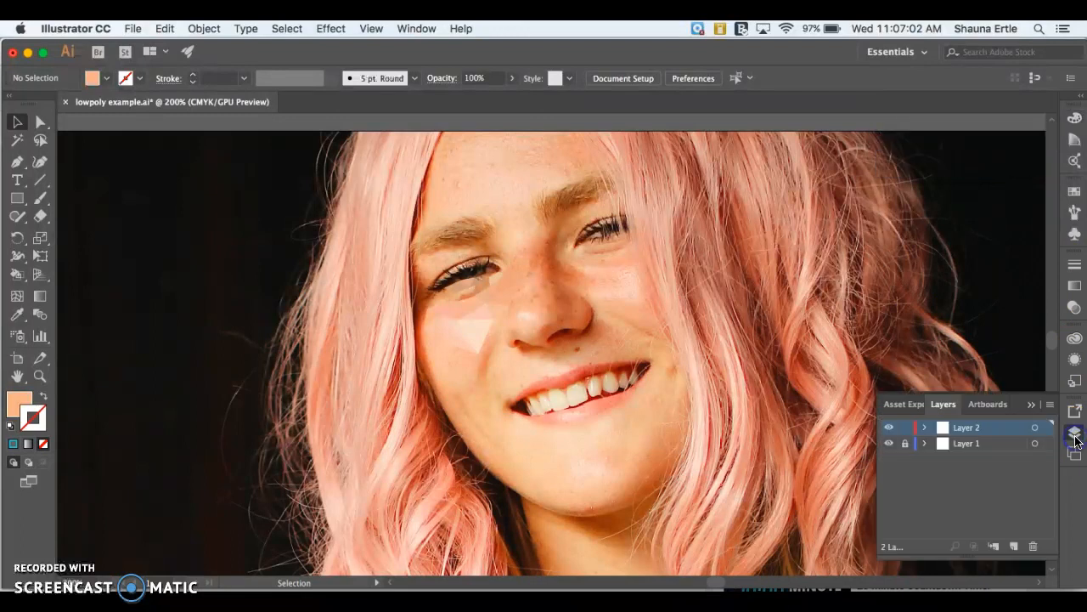
click(888, 444)
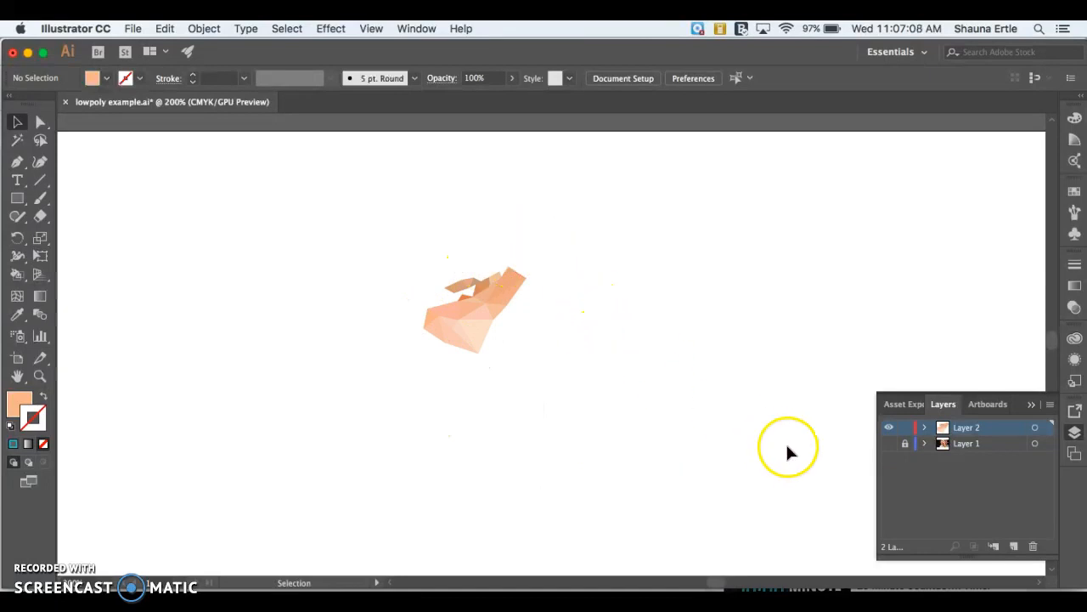
click(888, 443)
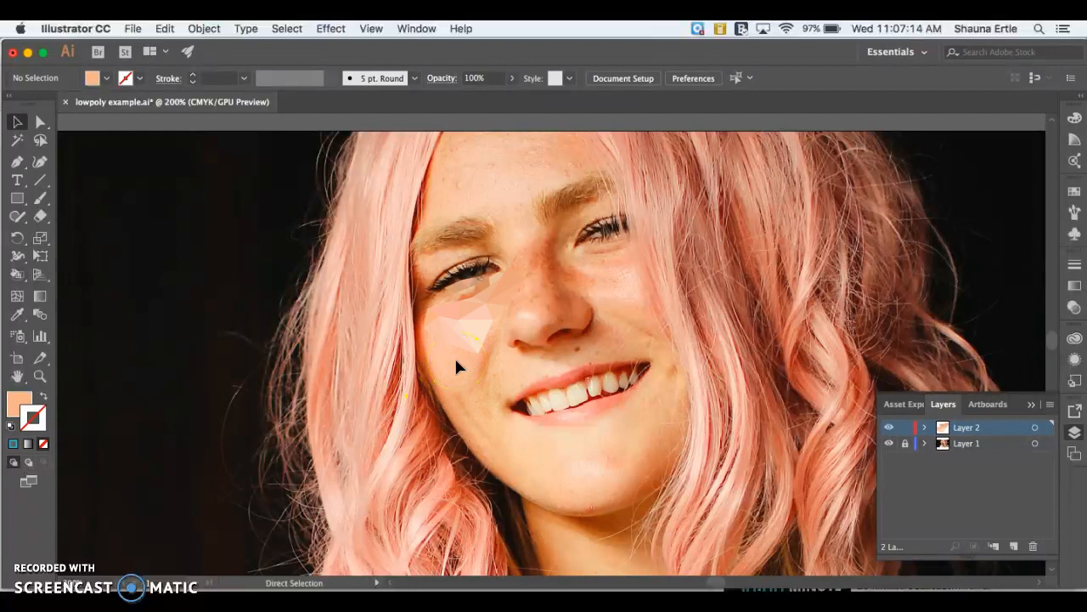
key(super+equal)
key(super+equal)
key(super+equal)
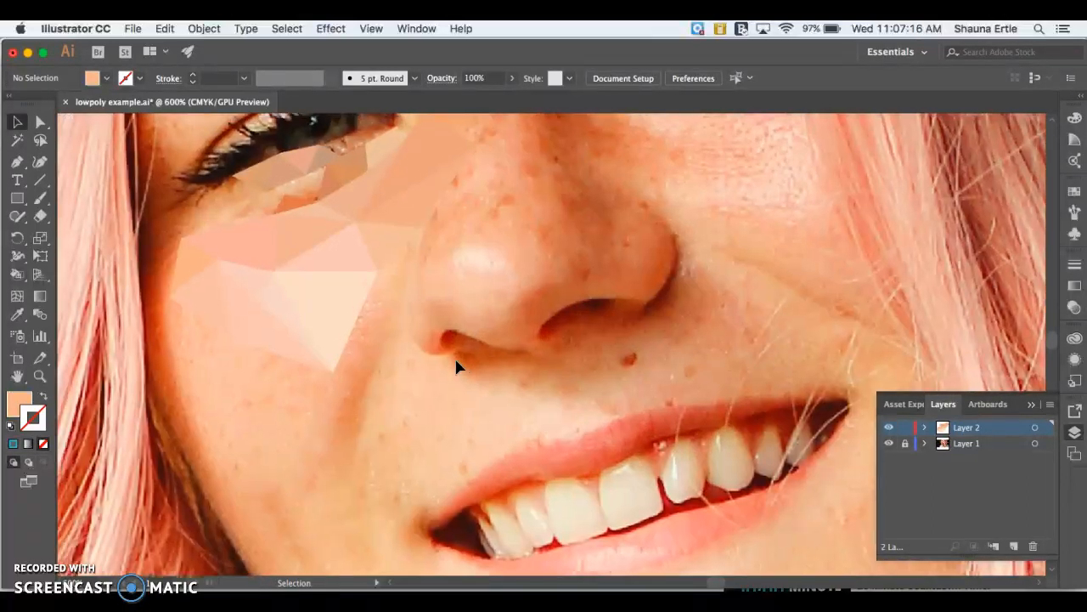